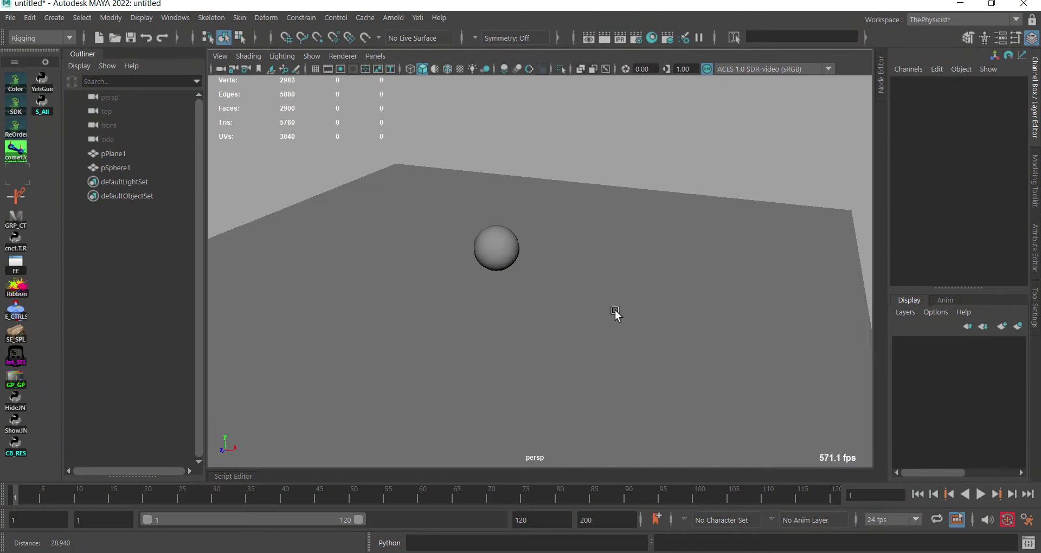
- Dolly the camera closer, then back out of the deformer menu and undo
{"action": "right_click_drag", "start_coordinate": [615, 311], "coordinate": [620, 321], "text": "alt"}
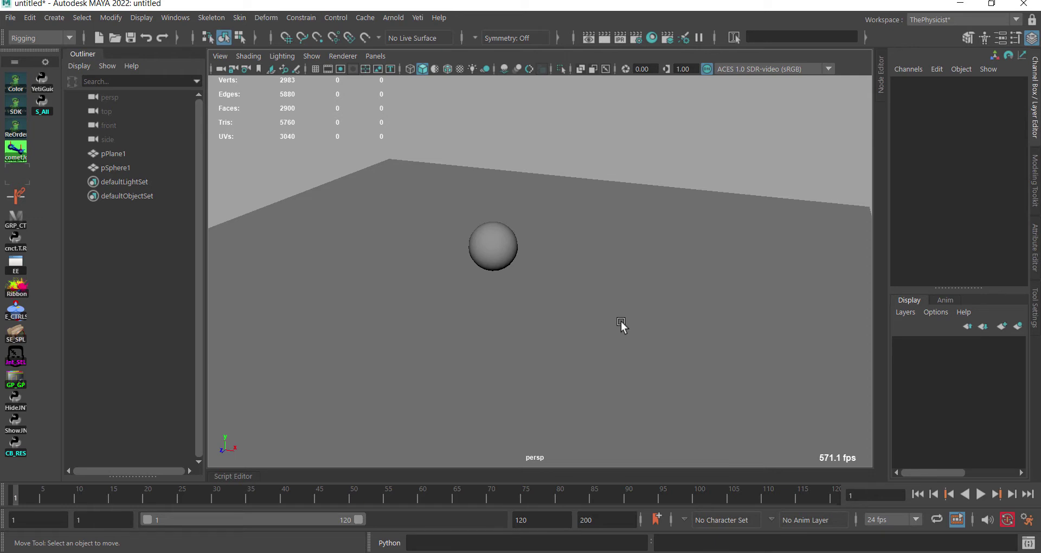
{"action": "left_click", "coordinate": [266, 18]}
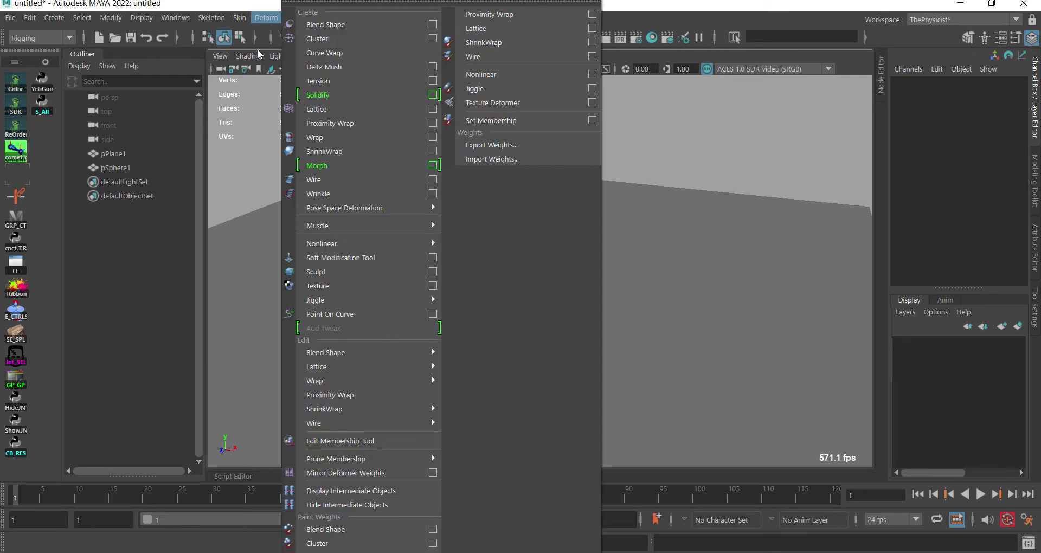
{"action": "left_click", "coordinate": [721, 146]}
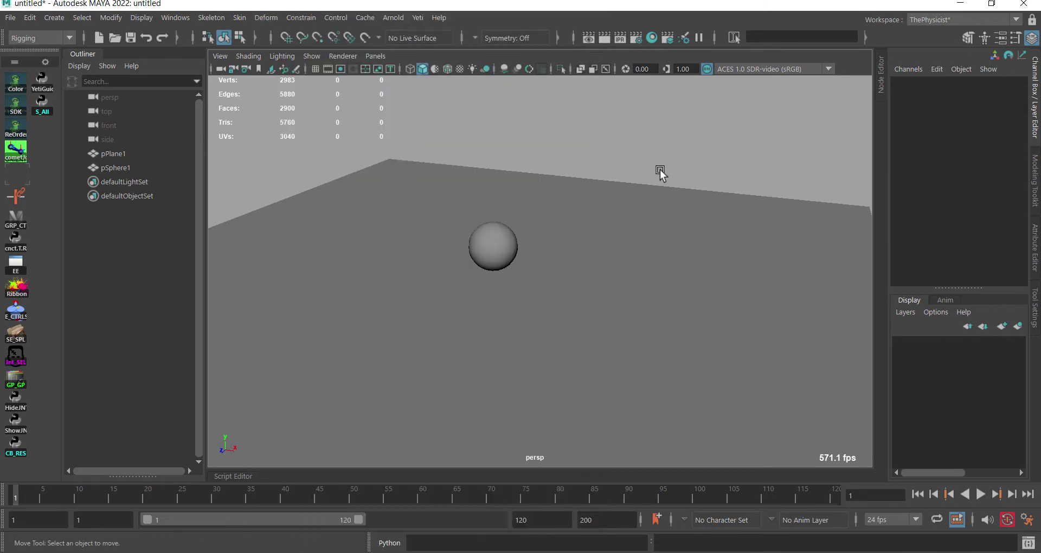
{"action": "key", "text": "ctrl+z"}
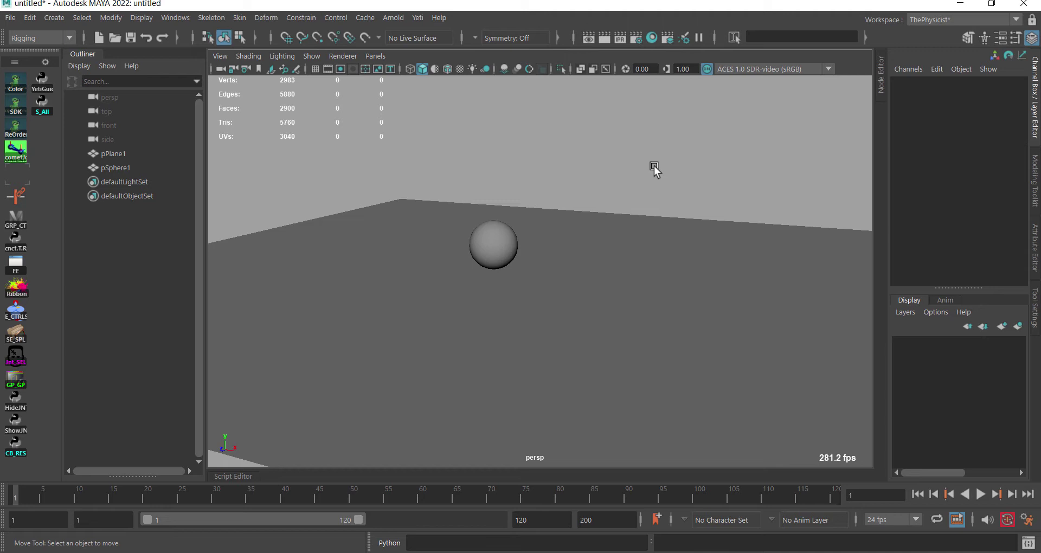
{"action": "key", "text": "ctrl+z"}
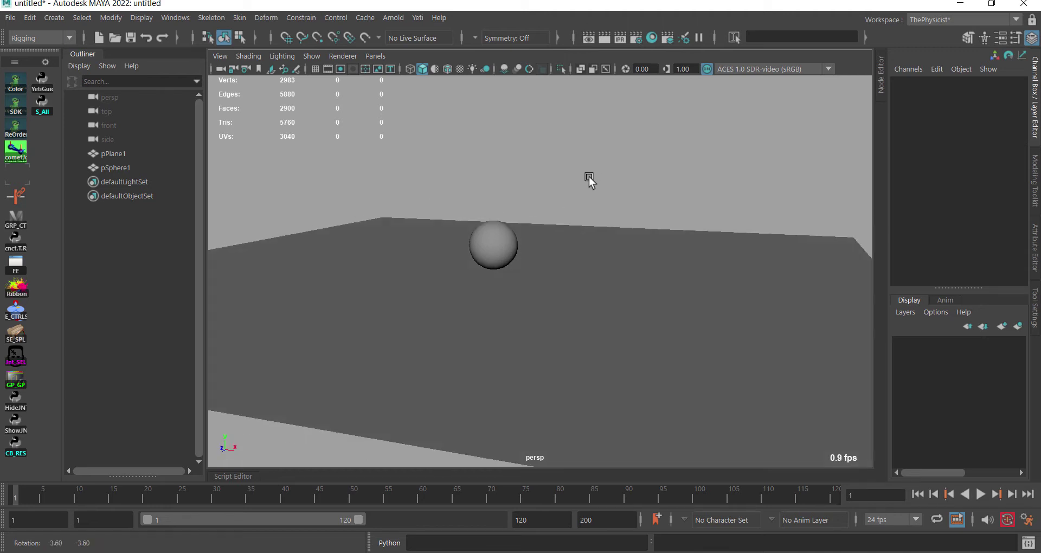
- Select the sphere, drag it around above the plane, then undo the last move
{"action": "left_click", "coordinate": [496, 230]}
{"action": "left_click_drag", "start_coordinate": [497, 230], "coordinate": [501, 199]}
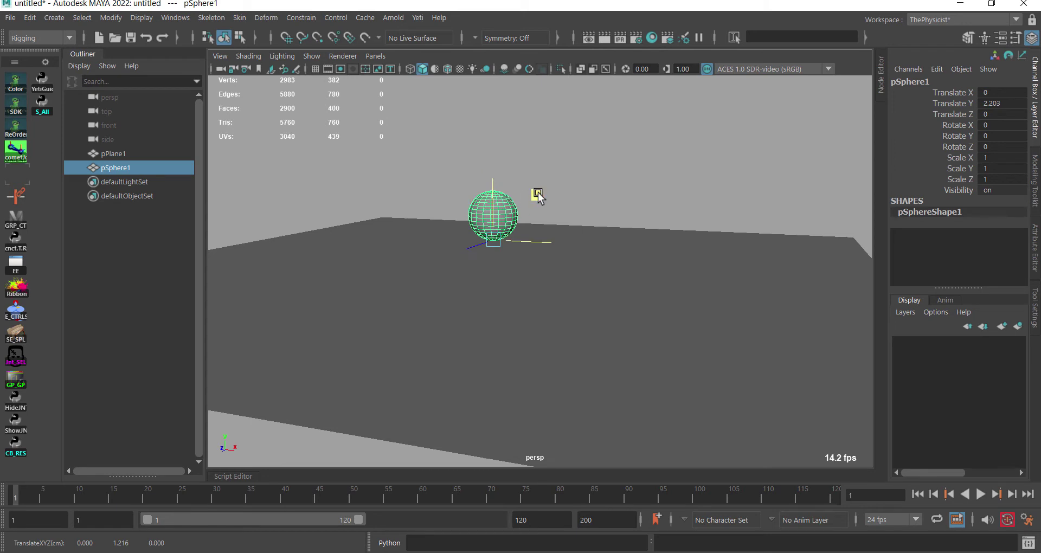
{"action": "middle_click_drag", "start_coordinate": [539, 200], "coordinate": [562, 241]}
{"action": "left_click_drag", "start_coordinate": [639, 298], "coordinate": [552, 254], "text": "alt"}
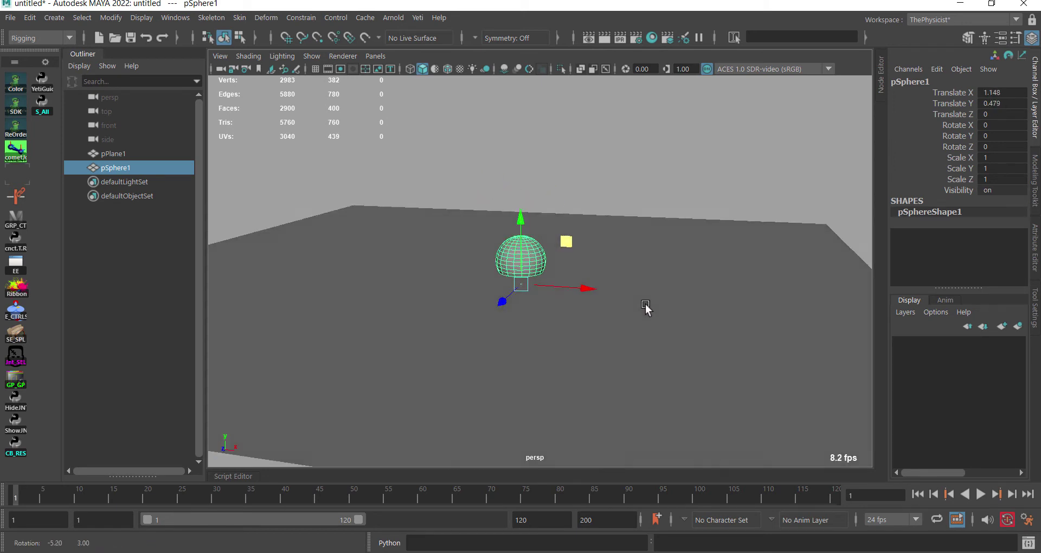
{"action": "middle_click_drag", "start_coordinate": [555, 219], "coordinate": [545, 247]}
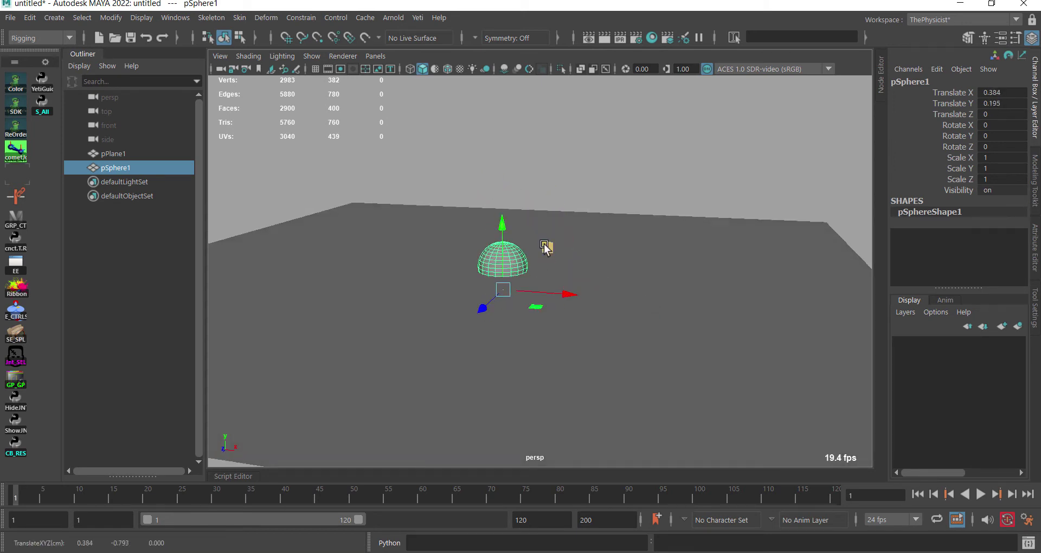
{"action": "key", "text": "ctrl+z"}
- Set the sphere's Translate X to 0 and Translate Y to 1 in the Channel Box
{"action": "left_click_drag", "start_coordinate": [1002, 92], "coordinate": [1002, 102]}
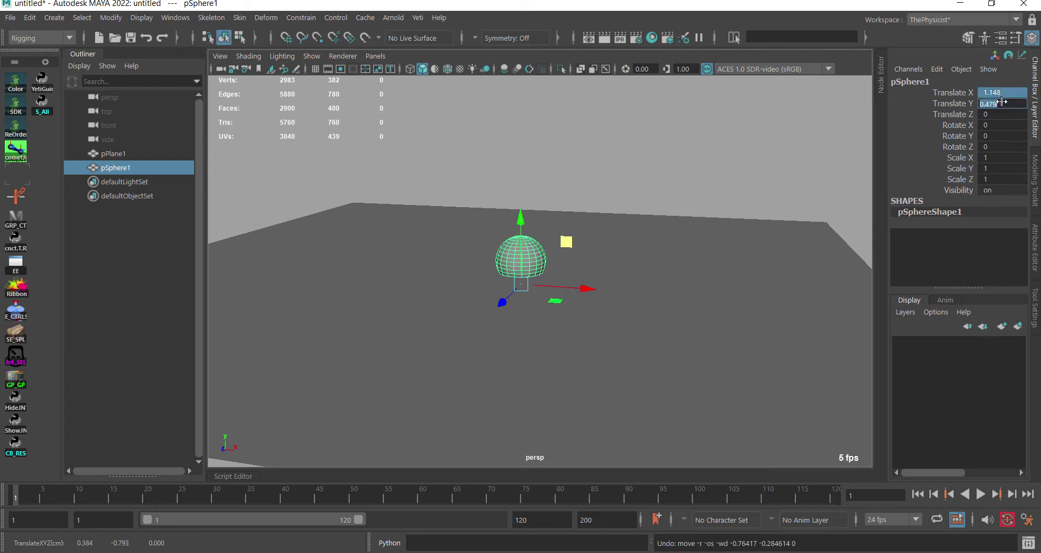
{"action": "type", "text": "0"}
{"action": "key", "text": "Return"}
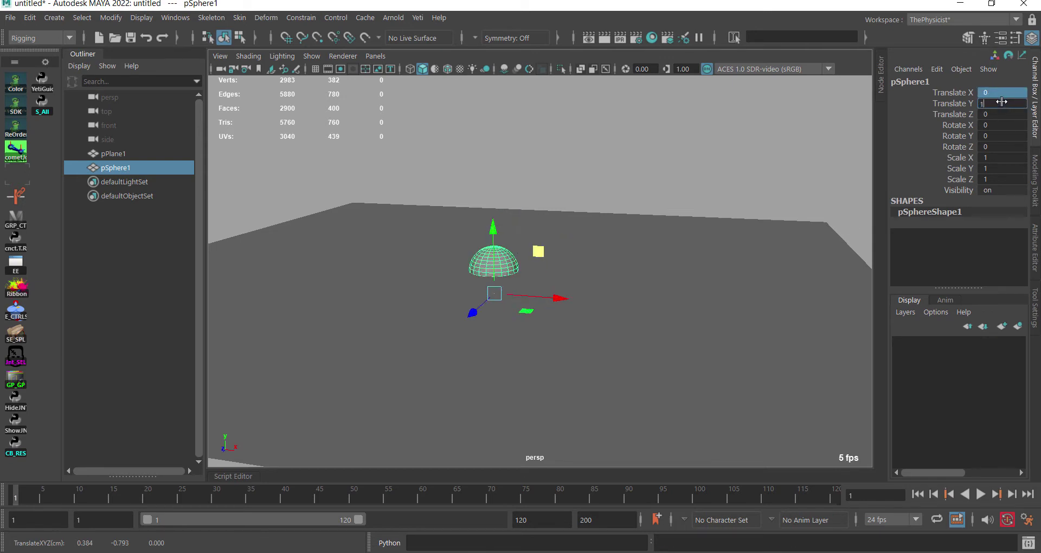
{"action": "key", "text": "Return"}
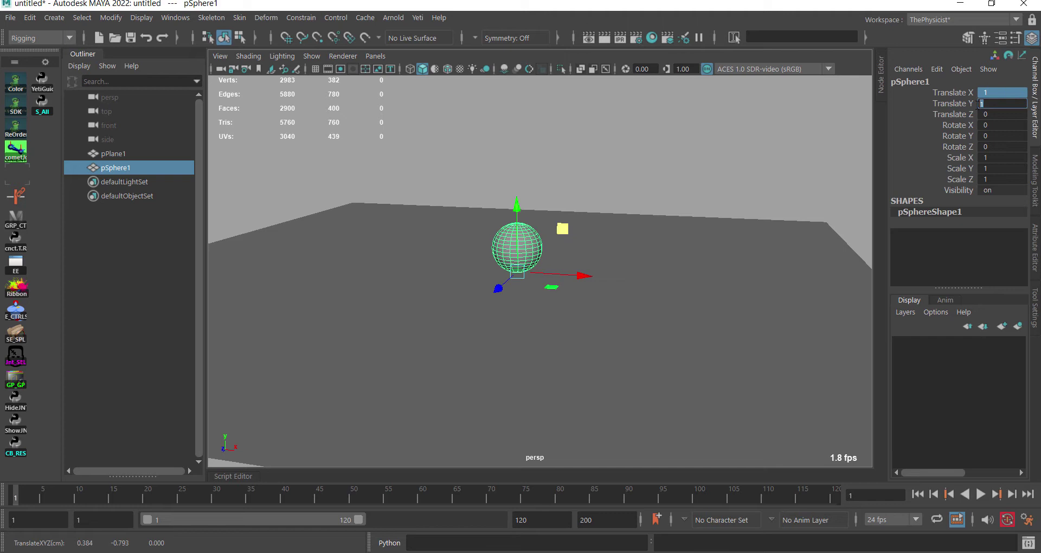
{"action": "type", "text": "0"}
{"action": "key", "text": "Return"}
{"action": "left_click", "coordinate": [985, 93]}
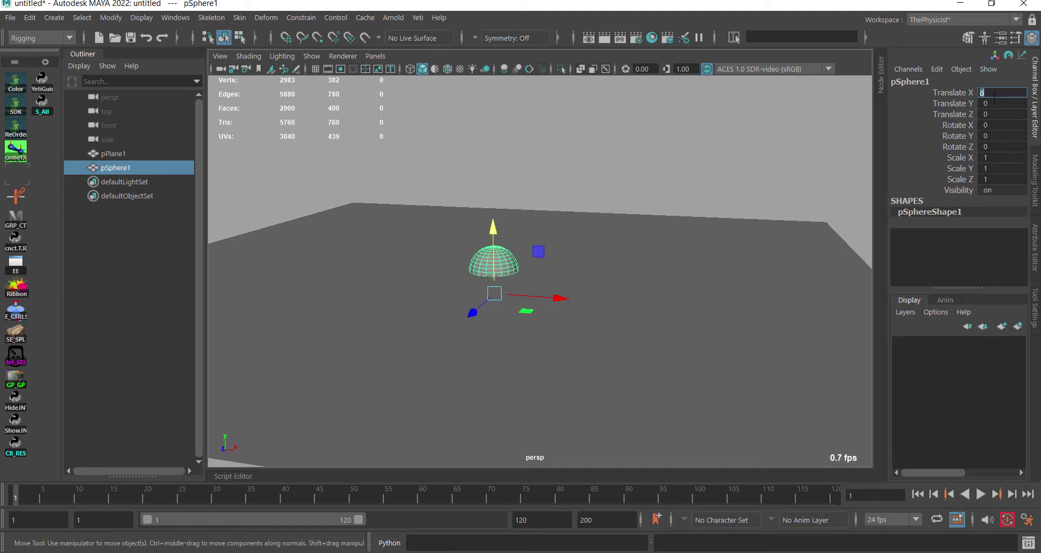
{"action": "left_click", "coordinate": [994, 103]}
{"action": "type", "text": "1"}
{"action": "key", "text": "Return"}
- Orbit around the scene and reselect the sphere
{"action": "mouse_move", "coordinate": [588, 196]}
{"action": "left_mouse_down", "text": "alt"}
{"action": "mouse_move", "coordinate": [534, 230]}
{"action": "mouse_move", "coordinate": [610, 275]}
{"action": "left_mouse_up", "text": "alt"}
{"action": "left_click", "coordinate": [610, 275]}
{"action": "mouse_move", "coordinate": [613, 355]}
{"action": "left_mouse_down", "text": "alt"}
{"action": "mouse_move", "coordinate": [496, 248]}
{"action": "mouse_move", "coordinate": [509, 233]}
{"action": "mouse_move", "coordinate": [533, 347]}
{"action": "mouse_move", "coordinate": [467, 285]}
{"action": "mouse_move", "coordinate": [482, 275]}
{"action": "mouse_move", "coordinate": [454, 290]}
{"action": "mouse_move", "coordinate": [489, 320]}
{"action": "mouse_move", "coordinate": [572, 346]}
{"action": "mouse_move", "coordinate": [577, 331]}
{"action": "left_mouse_up", "text": "alt"}
{"action": "left_click", "coordinate": [508, 233]}
- Select pPlane1 and add a Soft Modification deformer from the Deform menu
{"action": "left_click", "coordinate": [627, 151]}
{"action": "mouse_move", "coordinate": [627, 152]}
{"action": "left_mouse_down", "text": "alt"}
{"action": "mouse_move", "coordinate": [484, 248]}
{"action": "mouse_move", "coordinate": [493, 242]}
{"action": "left_mouse_up", "text": "alt"}
{"action": "left_click", "coordinate": [492, 242]}
{"action": "left_click_drag", "start_coordinate": [505, 281], "coordinate": [571, 330], "text": "alt"}
{"action": "left_click", "coordinate": [570, 330]}
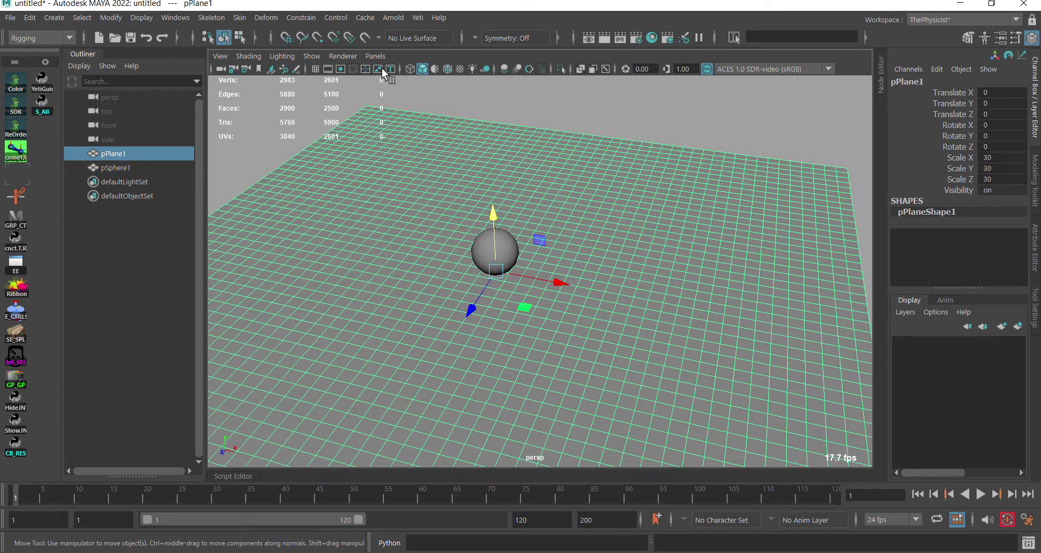
{"action": "left_click", "coordinate": [263, 19]}
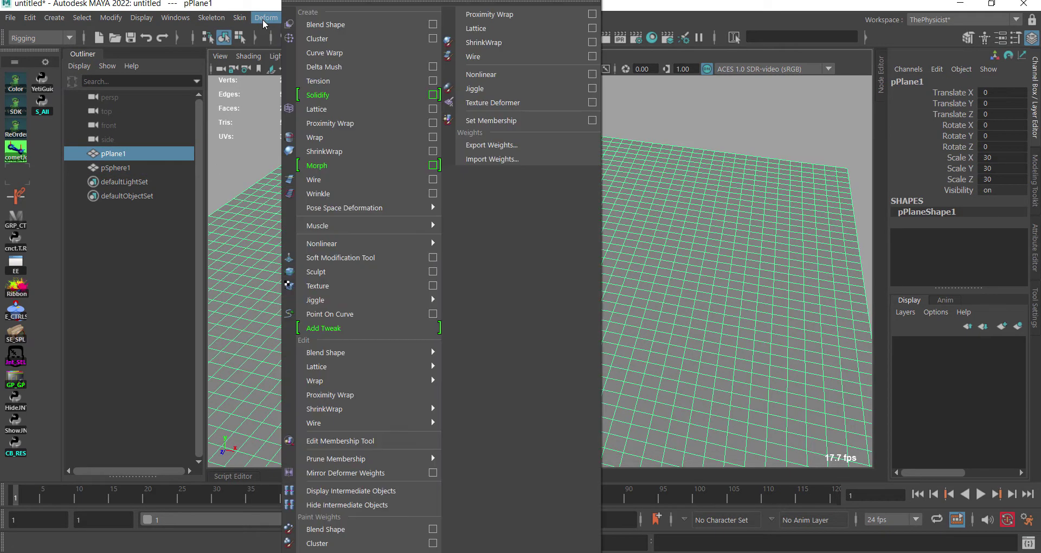
{"action": "left_click", "coordinate": [331, 257]}
- Reset softMod1Handle's Translate Y to 0 so the plane stays flat
{"action": "left_click_drag", "start_coordinate": [494, 234], "coordinate": [494, 231]}
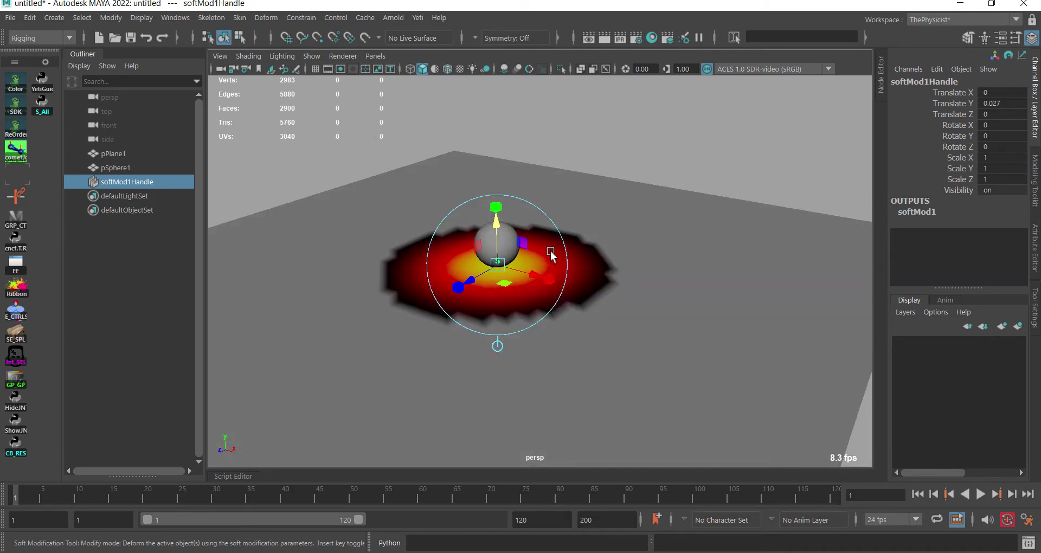
{"action": "key", "text": "q"}
{"action": "double_click", "coordinate": [1010, 104]}
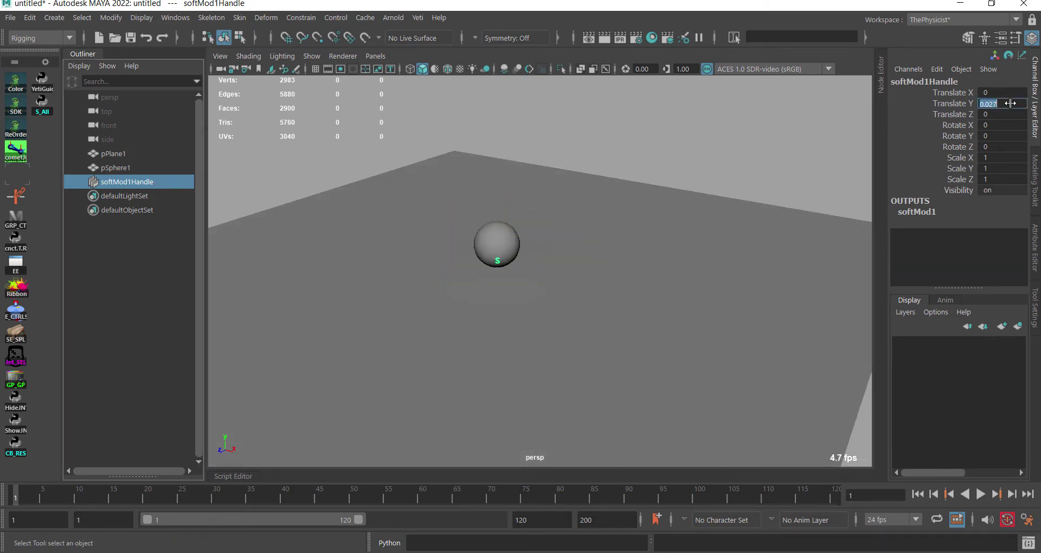
{"action": "type", "text": "0"}
{"action": "key", "text": "Return"}
{"action": "key", "text": "w"}
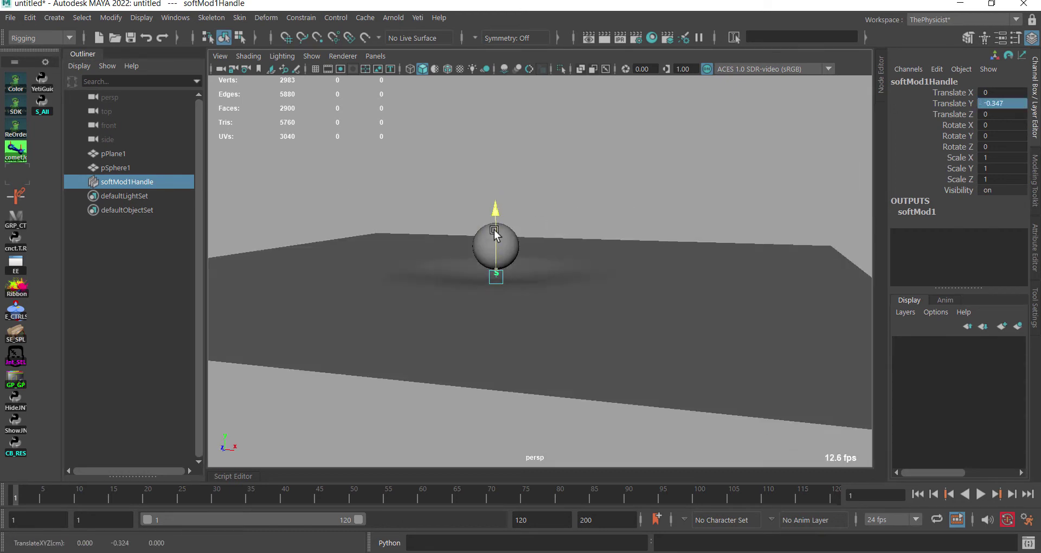
- Test moving the handle and sphere, undoing each move
{"action": "left_click", "coordinate": [512, 234], "text": "shift"}
{"action": "left_click_drag", "start_coordinate": [494, 232], "coordinate": [491, 230]}
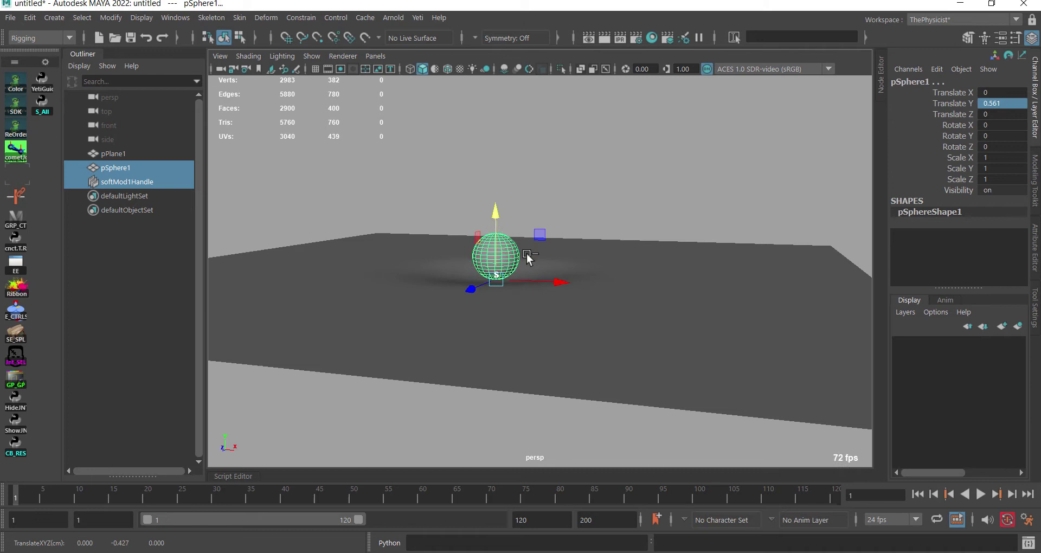
{"action": "key", "text": "ctrl+z"}
{"action": "left_click", "coordinate": [516, 233]}
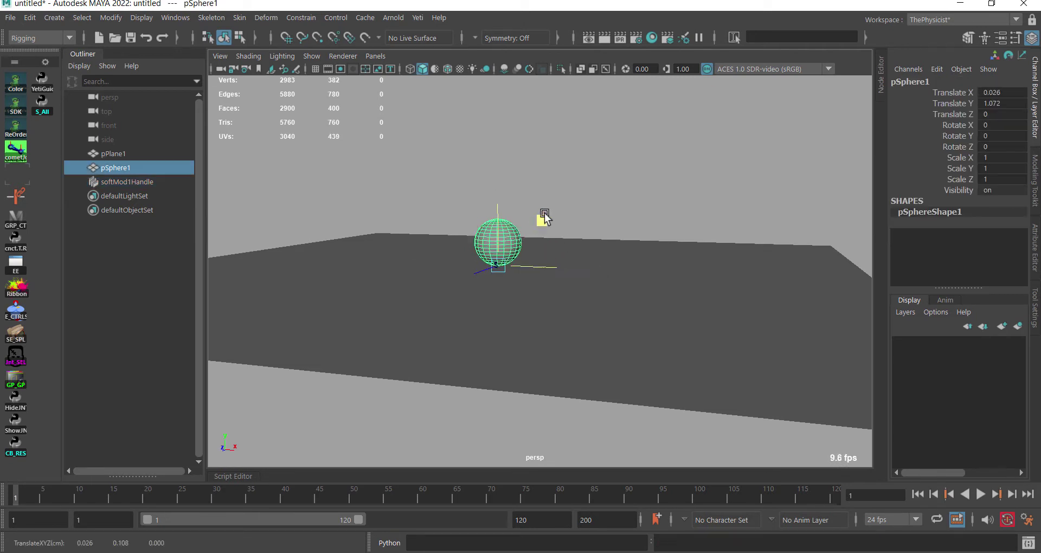
{"action": "left_click_drag", "start_coordinate": [541, 223], "coordinate": [610, 219]}
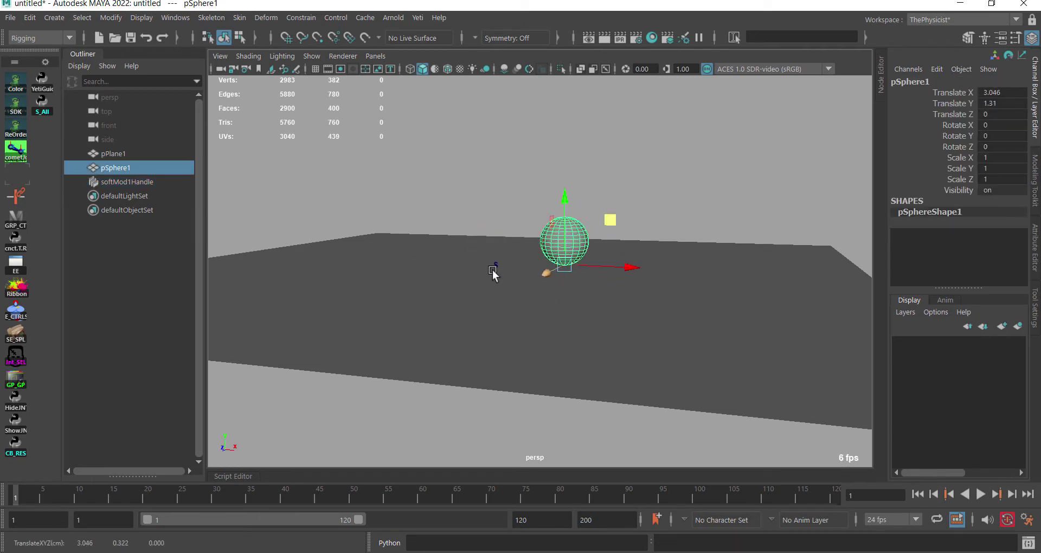
{"action": "key", "text": "ctrl+z"}
{"action": "left_click_drag", "start_coordinate": [509, 279], "coordinate": [508, 284], "text": "alt"}
{"action": "key", "text": "q"}
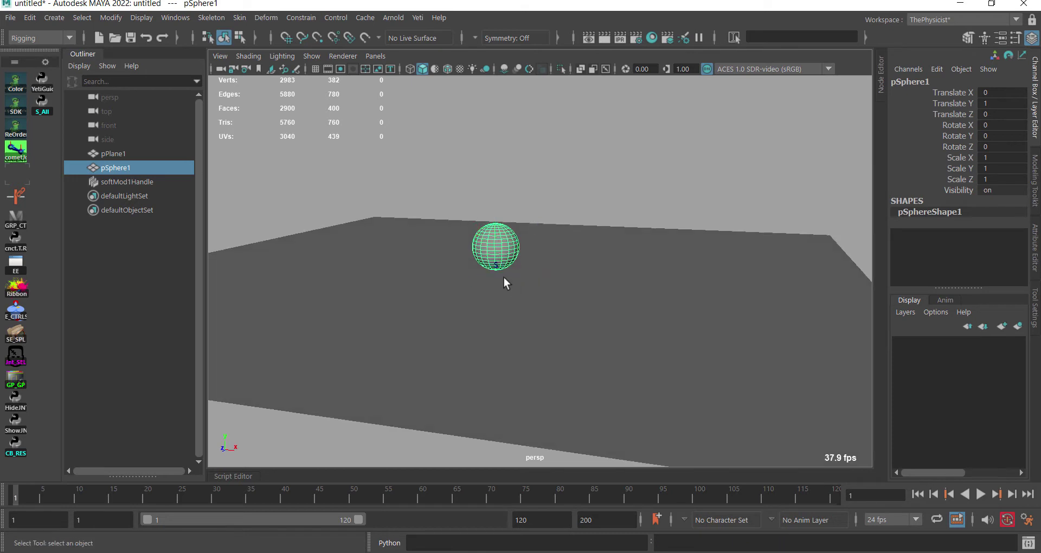
- Select softMod1Handle and highlight its Falloff Center X, Y and Z channels
{"action": "left_click", "coordinate": [127, 182]}
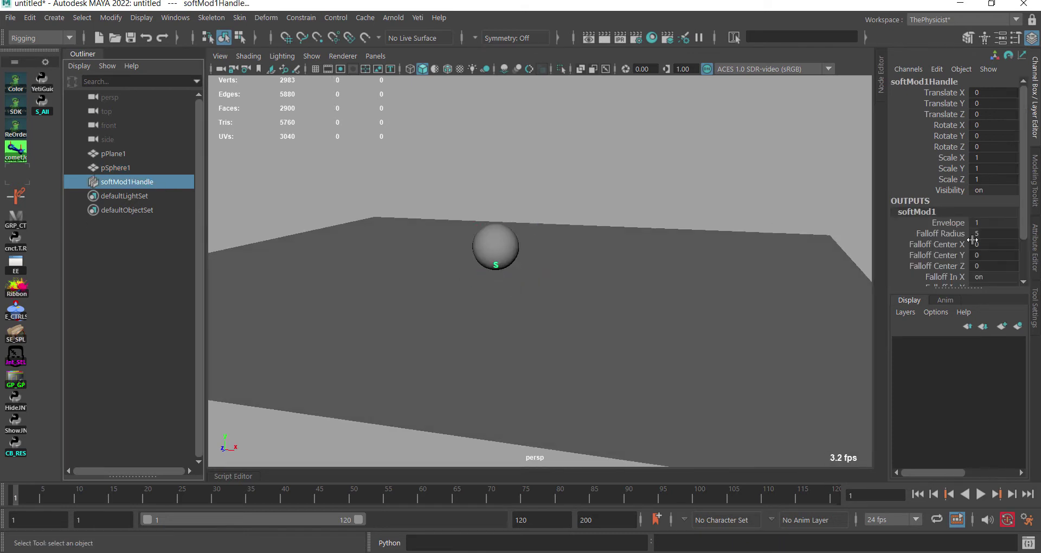
{"action": "scroll", "coordinate": [977, 230], "scroll_direction": "down", "scroll_amount": 3}
{"action": "left_click_drag", "start_coordinate": [984, 213], "coordinate": [984, 234]}
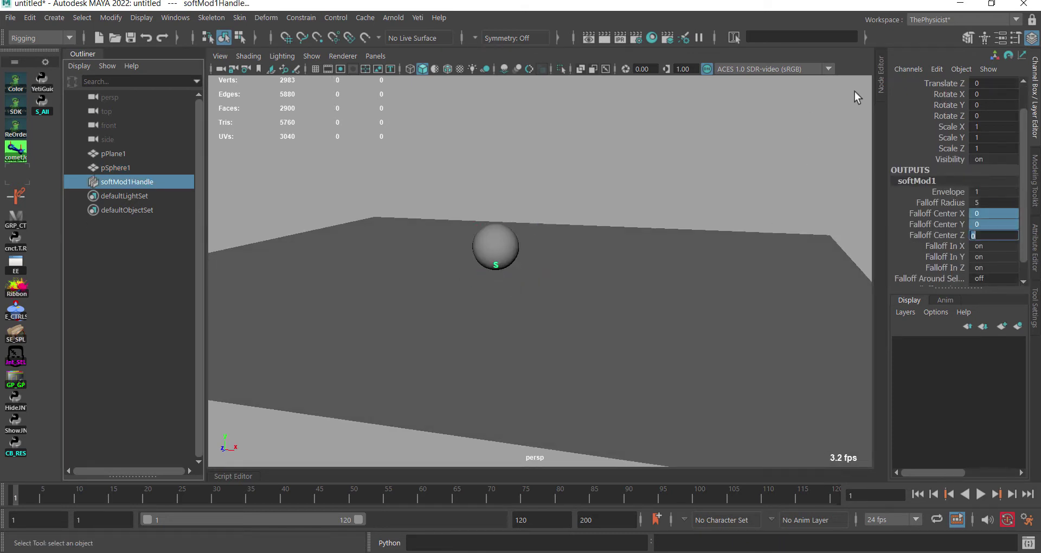
- Open the Node Editor and graph the sphere and softMod1Handle nodes
{"action": "left_click", "coordinate": [881, 71]}
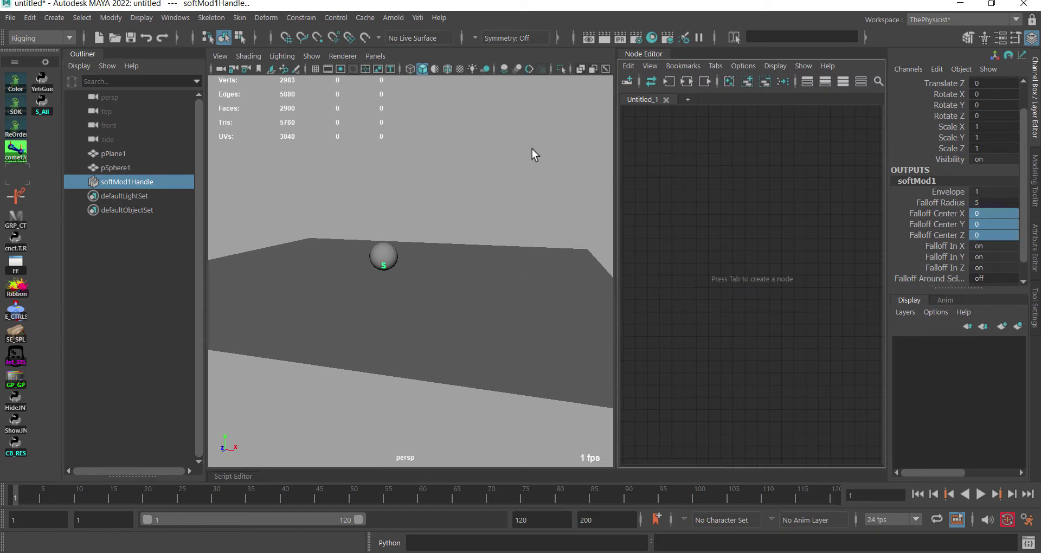
{"action": "mouse_move", "coordinate": [535, 155]}
{"action": "middle_mouse_down", "text": "alt"}
{"action": "mouse_move", "coordinate": [424, 191]}
{"action": "mouse_move", "coordinate": [425, 255]}
{"action": "middle_mouse_up", "text": "alt"}
{"action": "left_click", "coordinate": [391, 240]}
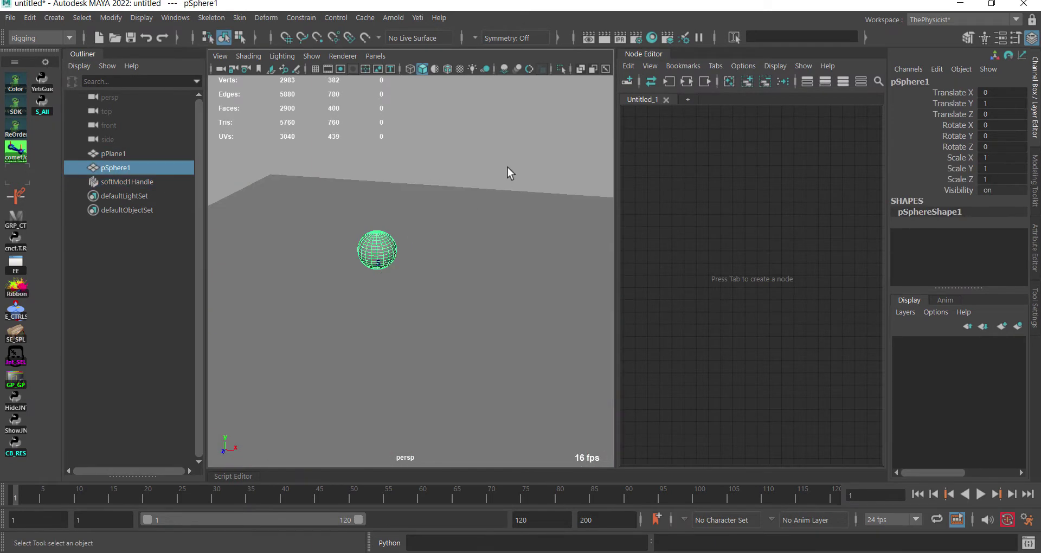
{"action": "left_click", "coordinate": [741, 85]}
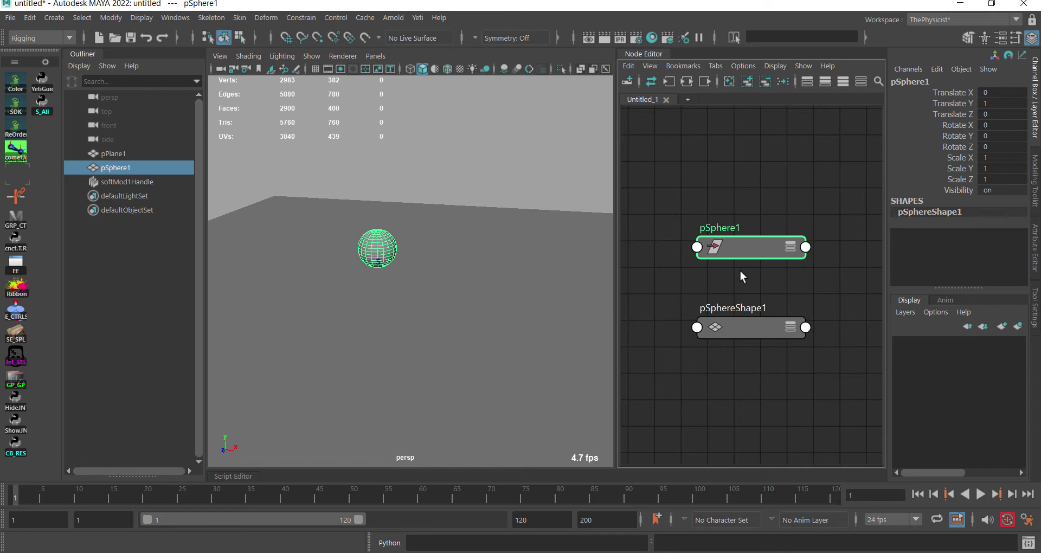
{"action": "key", "text": "Down"}
{"action": "left_click", "coordinate": [133, 182]}
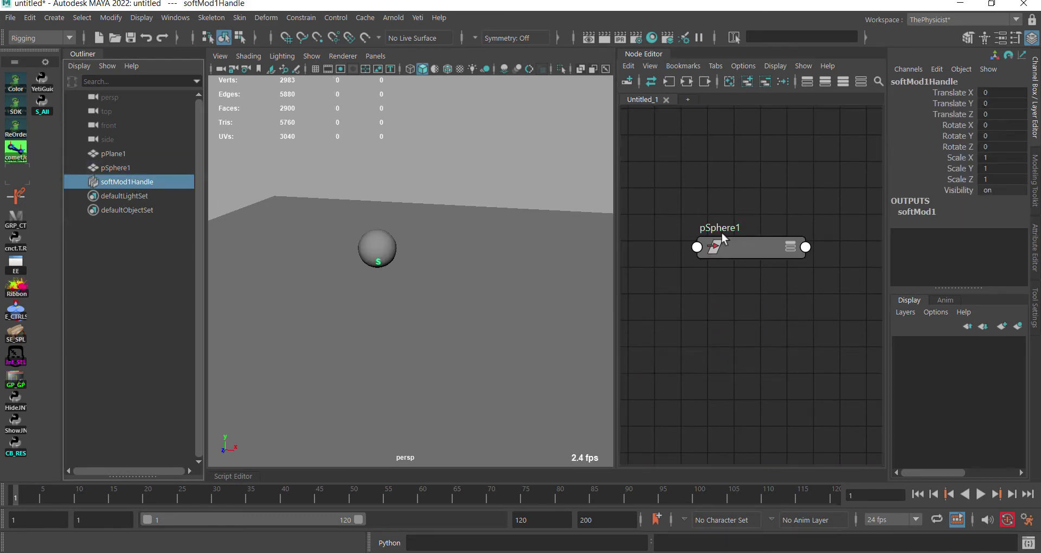
{"action": "left_click", "coordinate": [746, 83]}
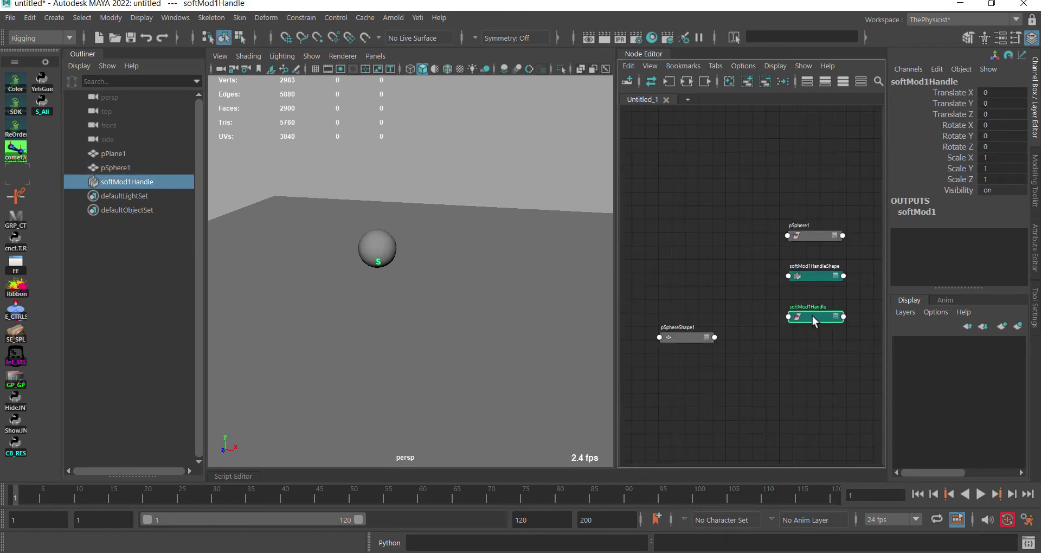
- Add softMod1 with its input and output connections and show all its attributes
{"action": "left_click_drag", "start_coordinate": [812, 316], "coordinate": [789, 336]}
{"action": "left_click_drag", "start_coordinate": [753, 370], "coordinate": [690, 365]}
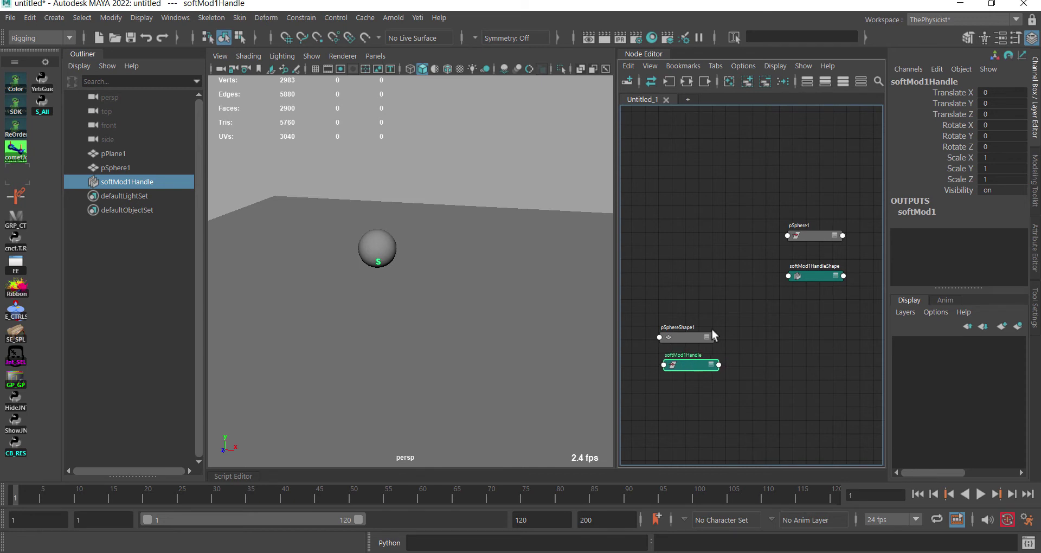
{"action": "left_click", "coordinate": [927, 213]}
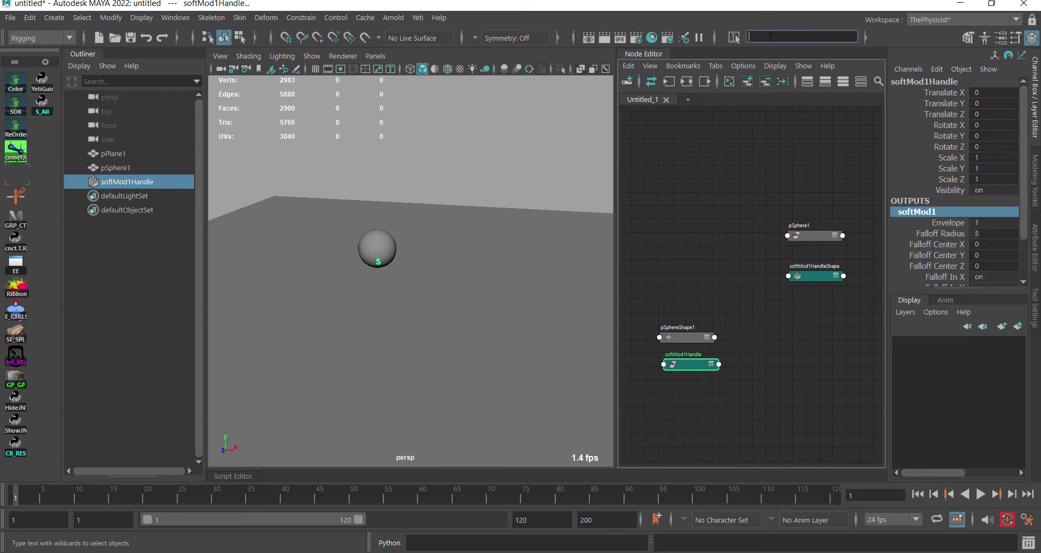
{"action": "type", "text": "softMod1"}
{"action": "key", "text": "Return"}
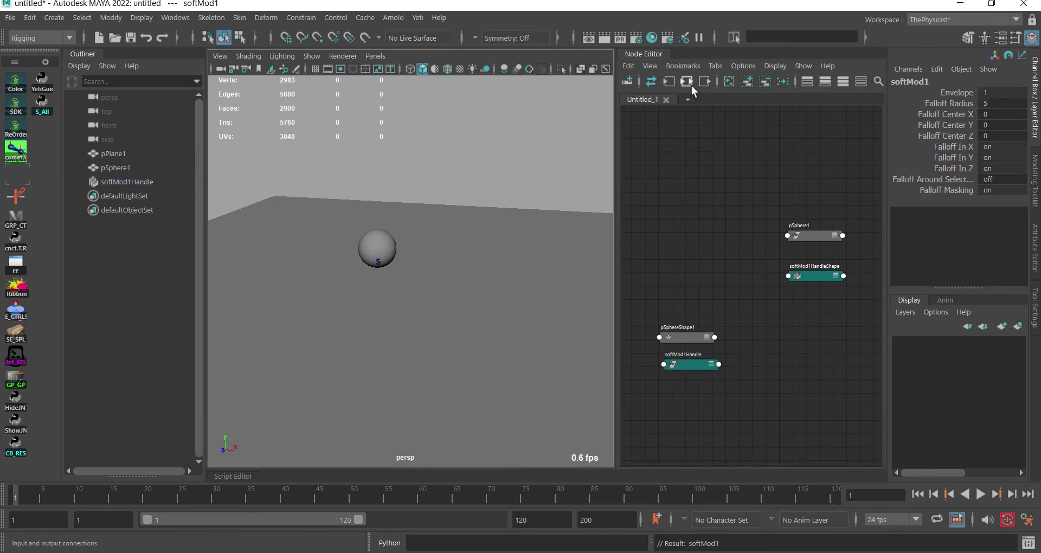
{"action": "left_click", "coordinate": [747, 81]}
{"action": "left_click_drag", "start_coordinate": [741, 242], "coordinate": [770, 312]}
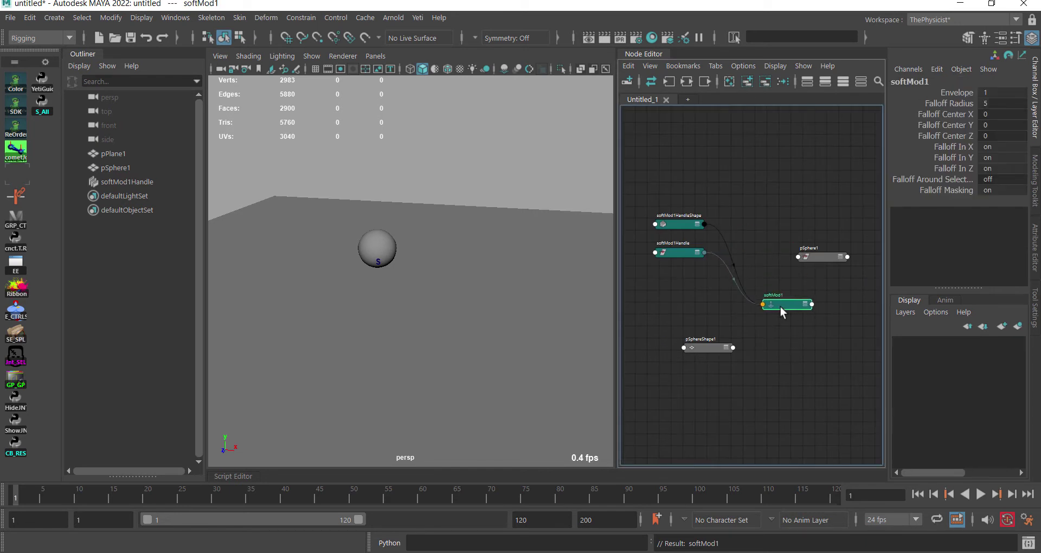
{"action": "key", "text": "3"}
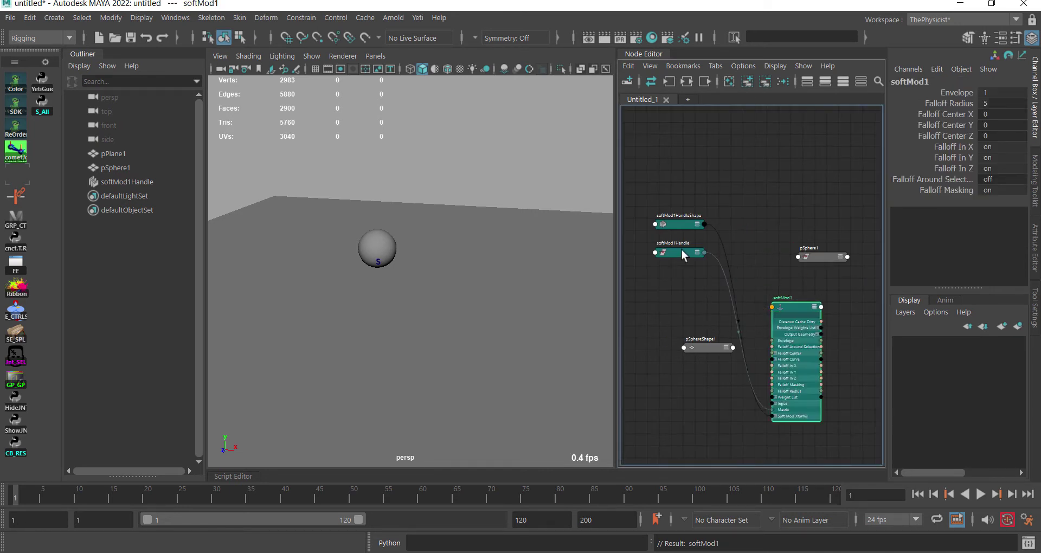
- Rearrange softMod1Handle, pSphere1 and pSphereShape1 nodes in the graph
{"action": "left_click_drag", "start_coordinate": [681, 252], "coordinate": [672, 283]}
{"action": "left_click_drag", "start_coordinate": [699, 348], "coordinate": [618, 319]}
{"action": "middle_click_drag", "start_coordinate": [673, 326], "coordinate": [757, 306]}
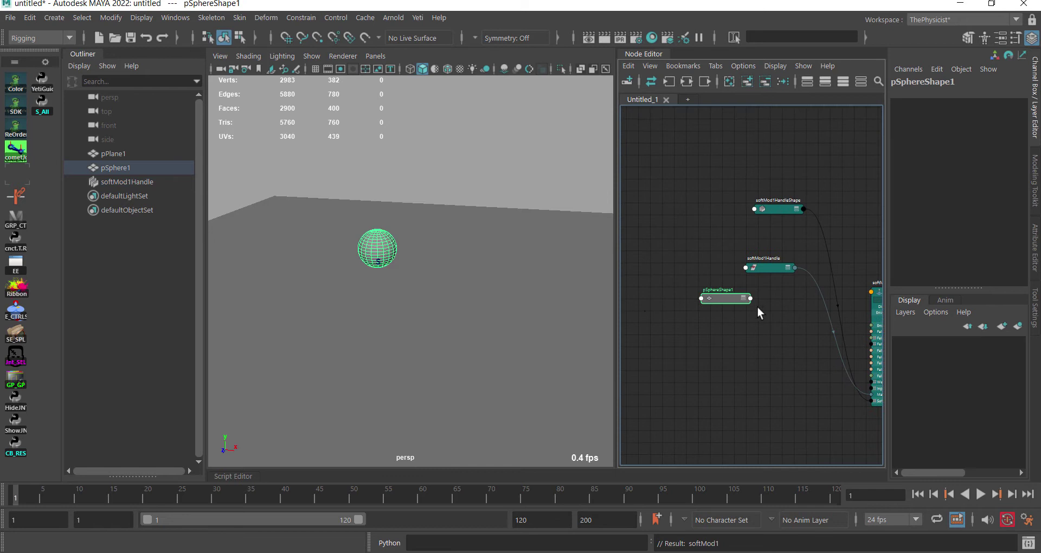
{"action": "scroll", "coordinate": [698, 287], "scroll_direction": "up", "scroll_amount": 3}
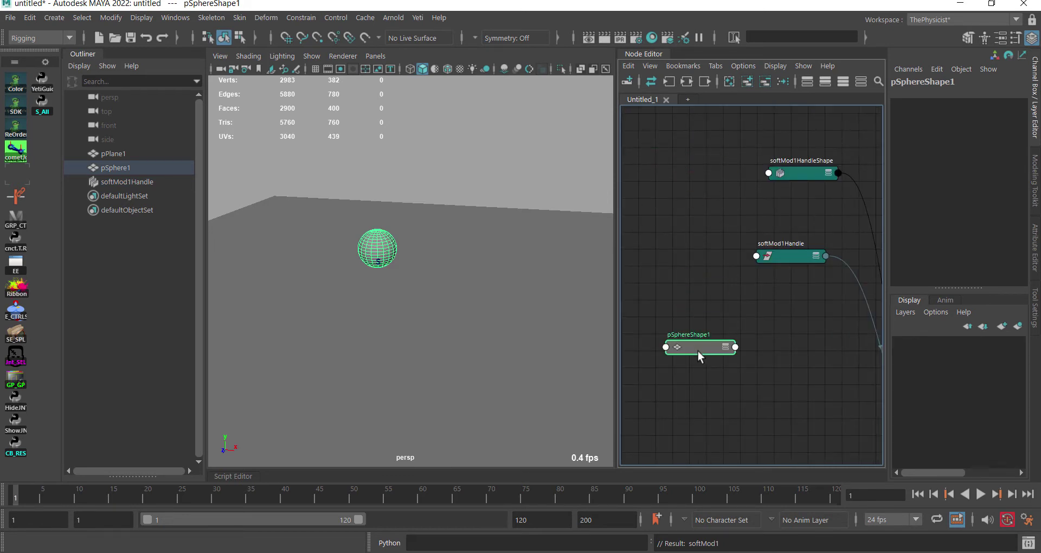
{"action": "scroll", "coordinate": [689, 355], "scroll_direction": "down", "scroll_amount": 5}
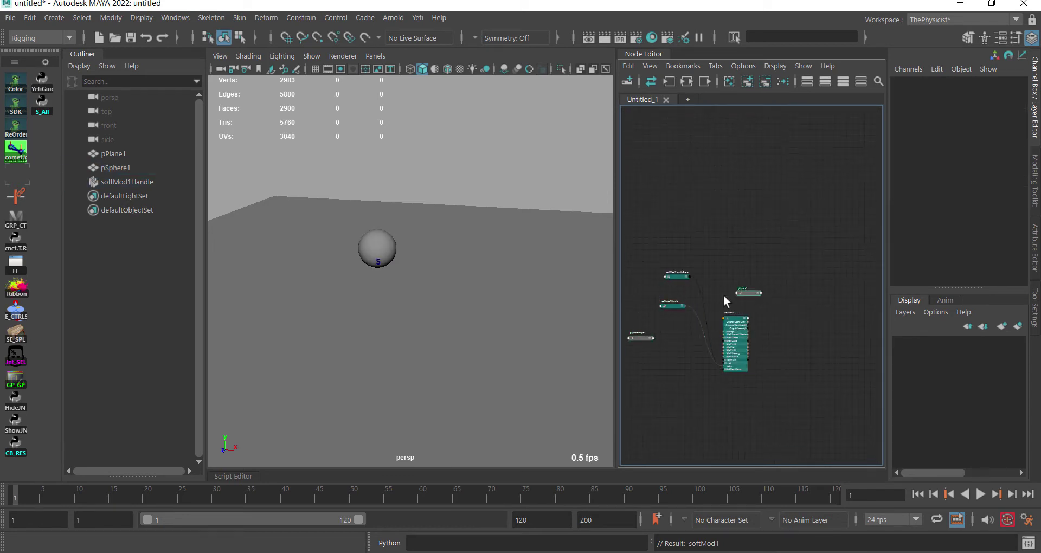
{"action": "left_click_drag", "start_coordinate": [744, 293], "coordinate": [627, 305]}
{"action": "left_click_drag", "start_coordinate": [640, 338], "coordinate": [636, 407]}
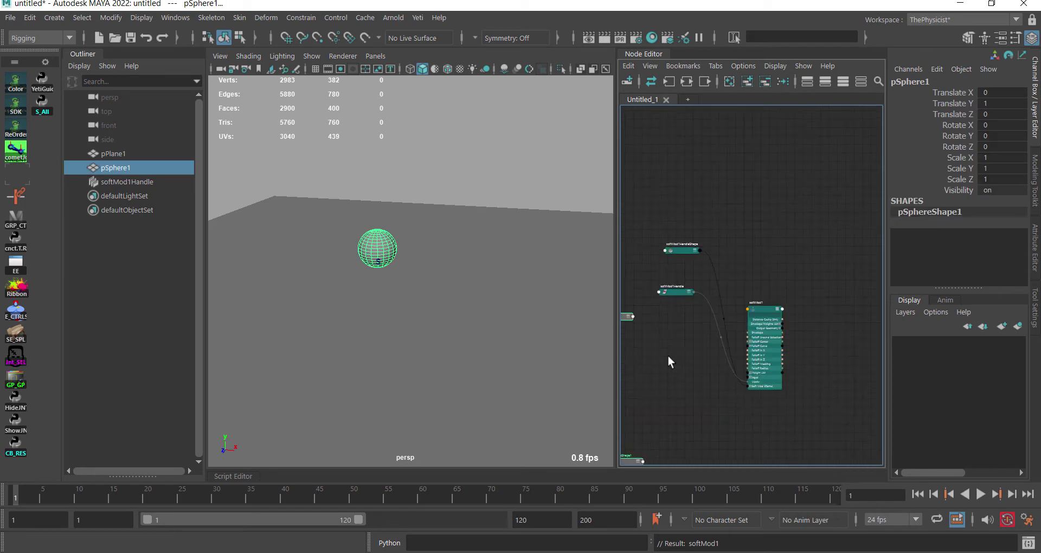
{"action": "scroll", "coordinate": [669, 359], "scroll_direction": "up", "scroll_amount": 2}
- Show all attributes on pSphere1 and expand its Translate into X, Y, Z
{"action": "left_click", "coordinate": [755, 302]}
{"action": "left_click", "coordinate": [700, 266]}
{"action": "key", "text": "3"}
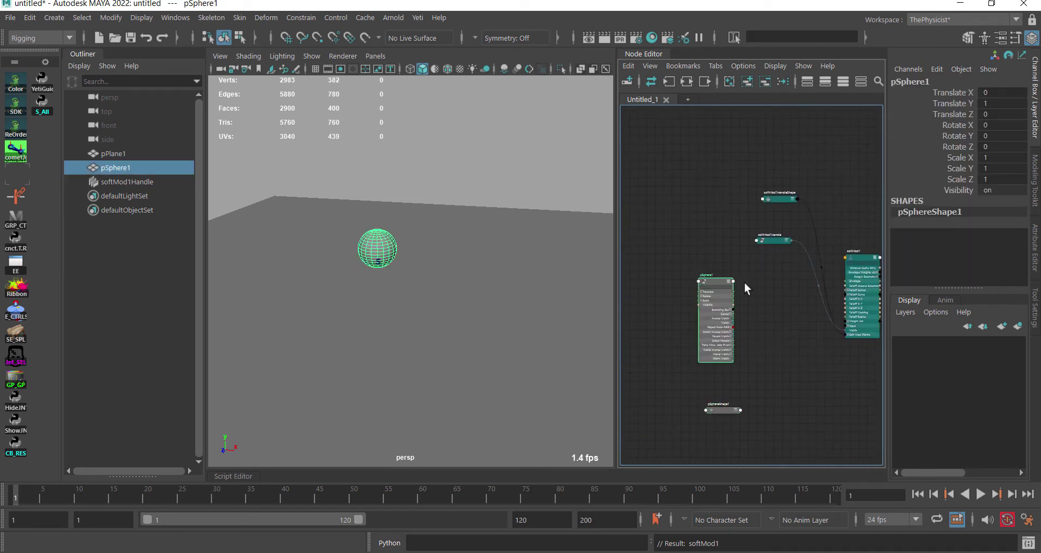
{"action": "scroll", "coordinate": [742, 283], "scroll_direction": "up", "scroll_amount": 1}
{"action": "scroll", "coordinate": [739, 284], "scroll_direction": "up", "scroll_amount": 1}
{"action": "left_click", "coordinate": [795, 204]}
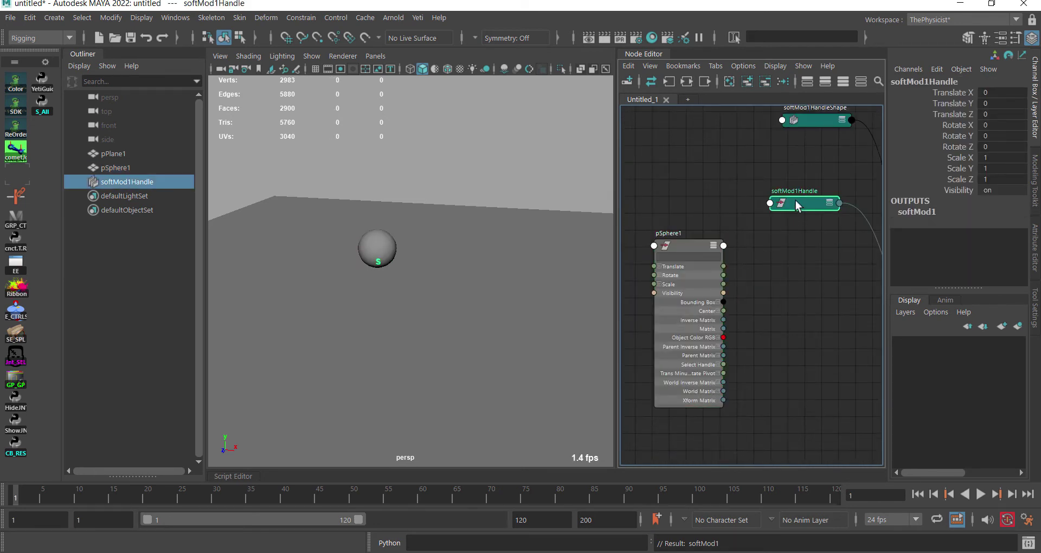
{"action": "left_click", "coordinate": [661, 268]}
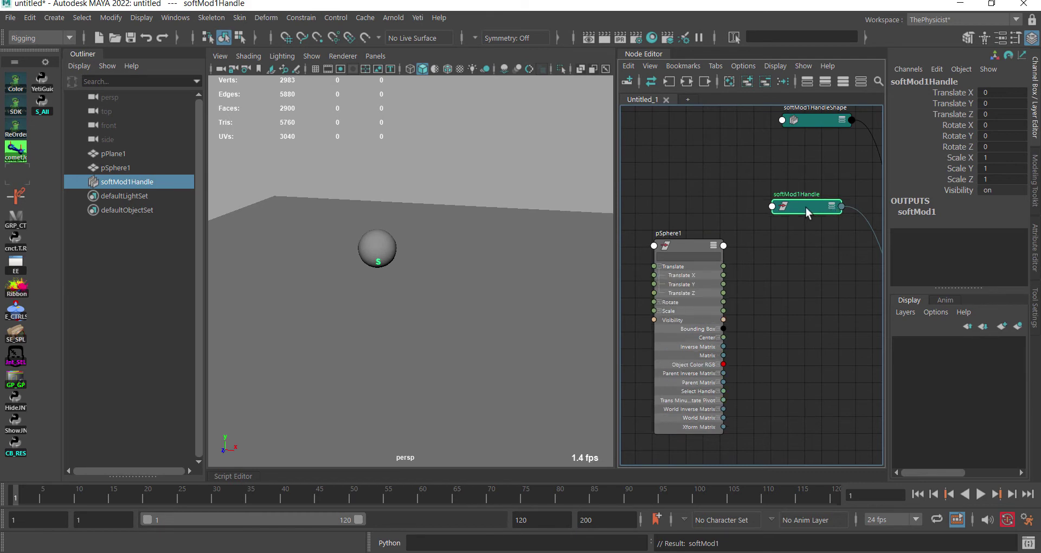
- Expand softMod1Handle Translate and connect pSphere1 Translate Y to its Translate Y
{"action": "key", "text": "3"}
{"action": "left_click_drag", "start_coordinate": [801, 208], "coordinate": [809, 239]}
{"action": "left_click", "coordinate": [786, 259]}
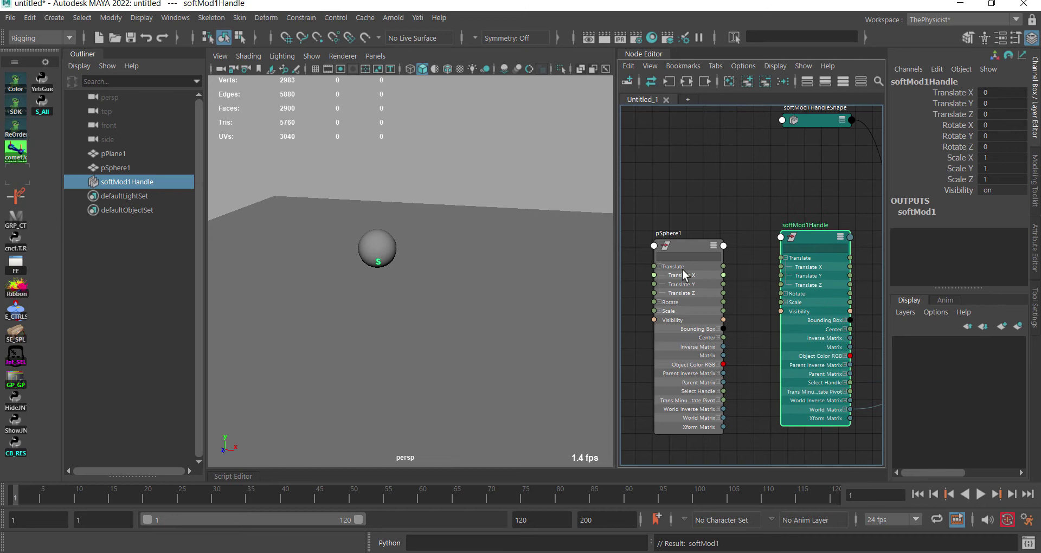
{"action": "scroll", "coordinate": [722, 284], "scroll_direction": "up", "scroll_amount": 2}
{"action": "left_click_drag", "start_coordinate": [722, 284], "coordinate": [803, 274]}
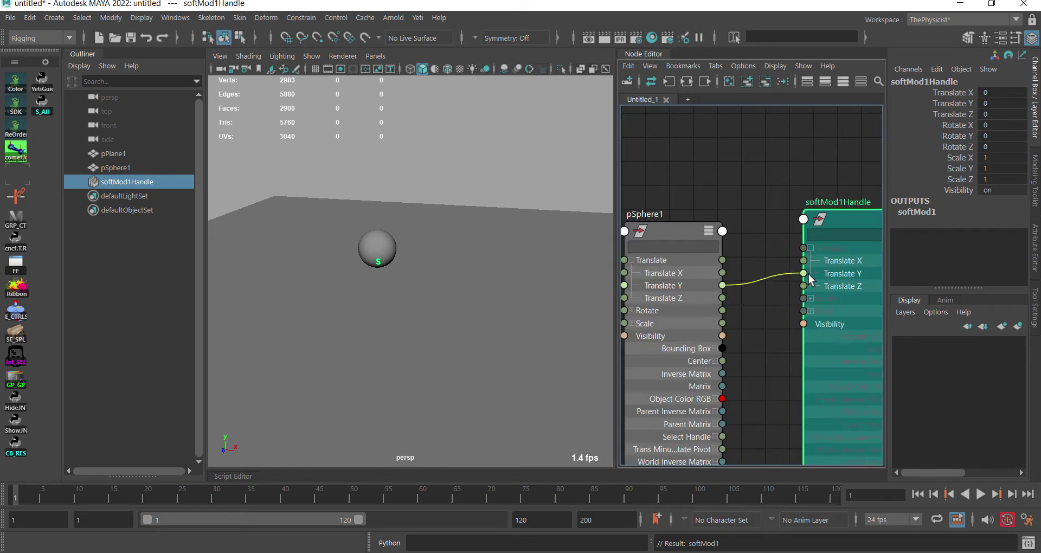
- Test the dent by moving the sphere, undo, then delete the Translate Y connection
{"action": "left_click", "coordinate": [665, 295]}
{"action": "key", "text": "w"}
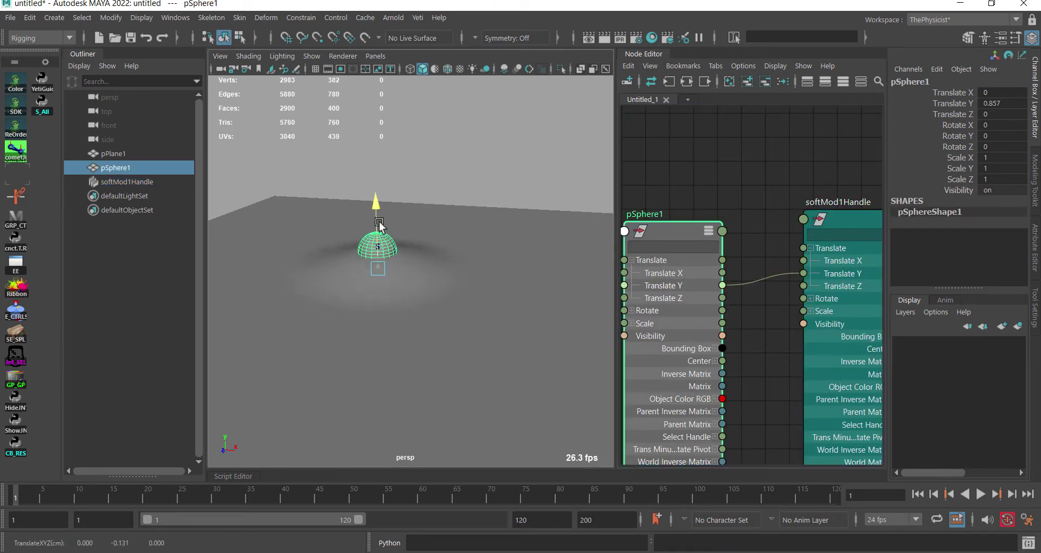
{"action": "mouse_move", "coordinate": [378, 216]}
{"action": "left_mouse_down"}
{"action": "mouse_move", "coordinate": [391, 274]}
{"action": "mouse_move", "coordinate": [403, 249]}
{"action": "mouse_move", "coordinate": [410, 268]}
{"action": "left_mouse_up"}
{"action": "key", "text": "ctrl+z"}
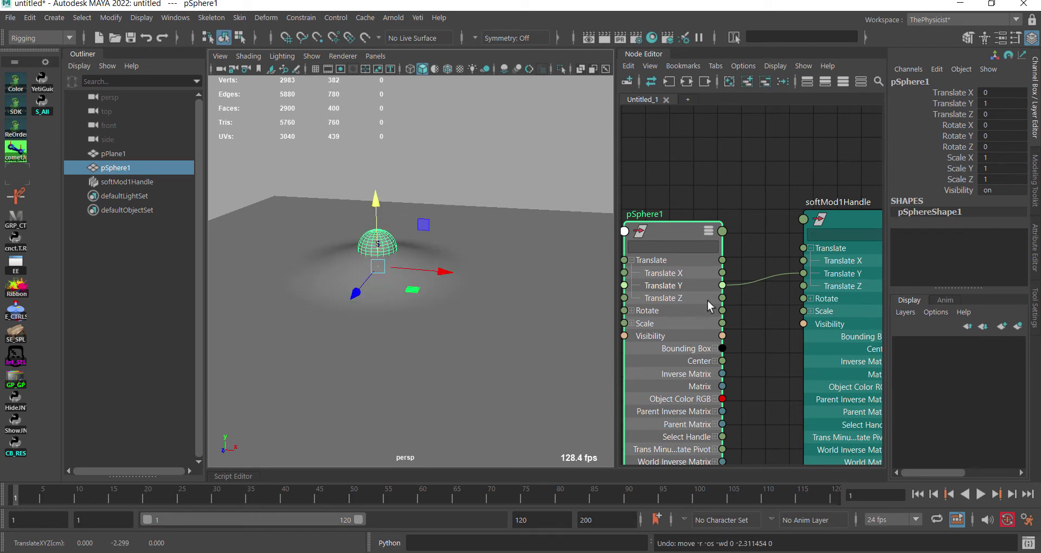
{"action": "left_click", "coordinate": [751, 282]}
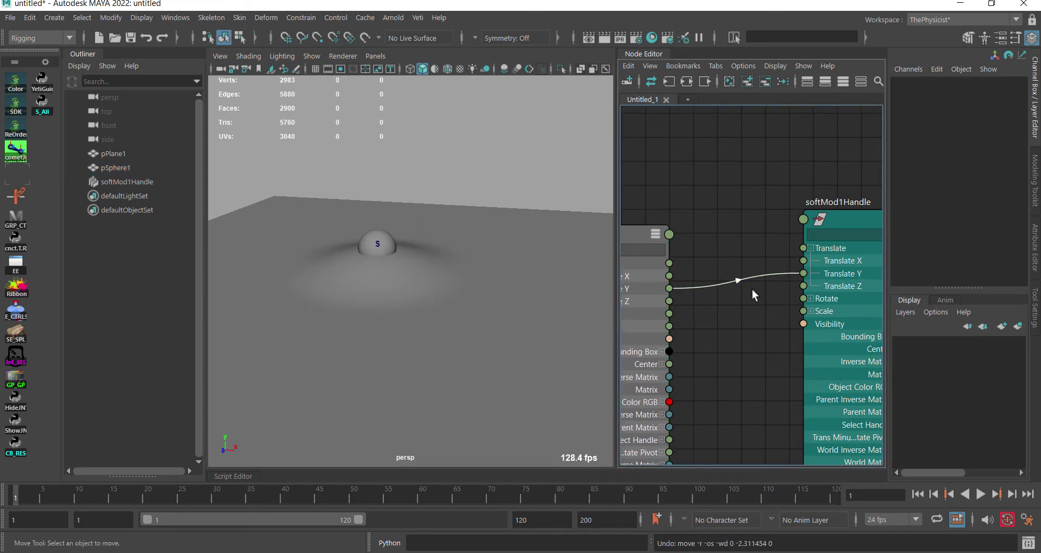
{"action": "key", "text": "Delete"}
{"action": "left_click", "coordinate": [642, 320]}
- Set softMod1Handle's Translate Y to 0 to flatten the plane
{"action": "left_click", "coordinate": [848, 298]}
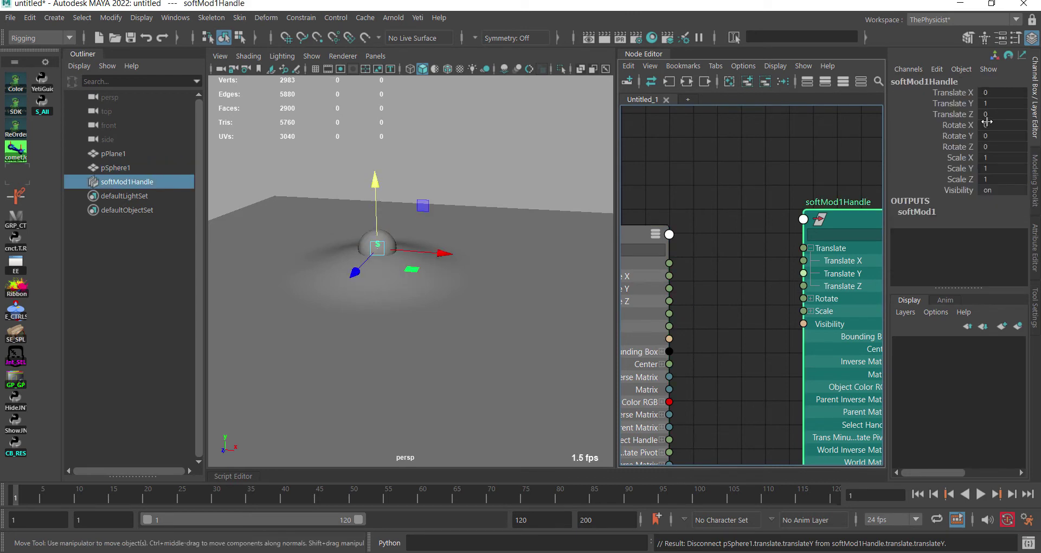
{"action": "double_click", "coordinate": [995, 102]}
{"action": "type", "text": "0"}
{"action": "key", "text": "Return"}
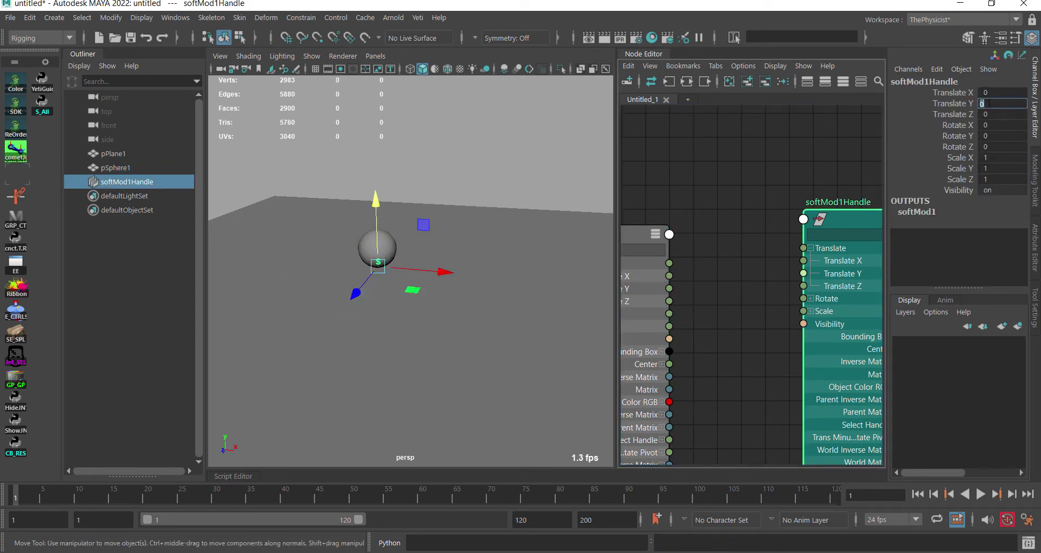
- Select pSphere1, tumble the view, and edit its Translate Y to 0
{"action": "left_click", "coordinate": [665, 277]}
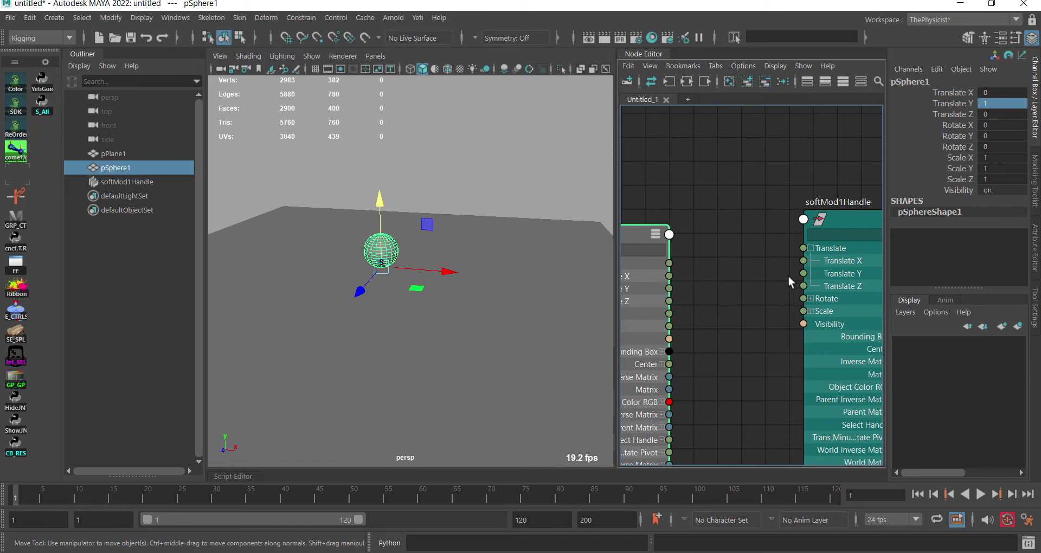
{"action": "left_click_drag", "start_coordinate": [460, 257], "coordinate": [488, 238], "text": "alt"}
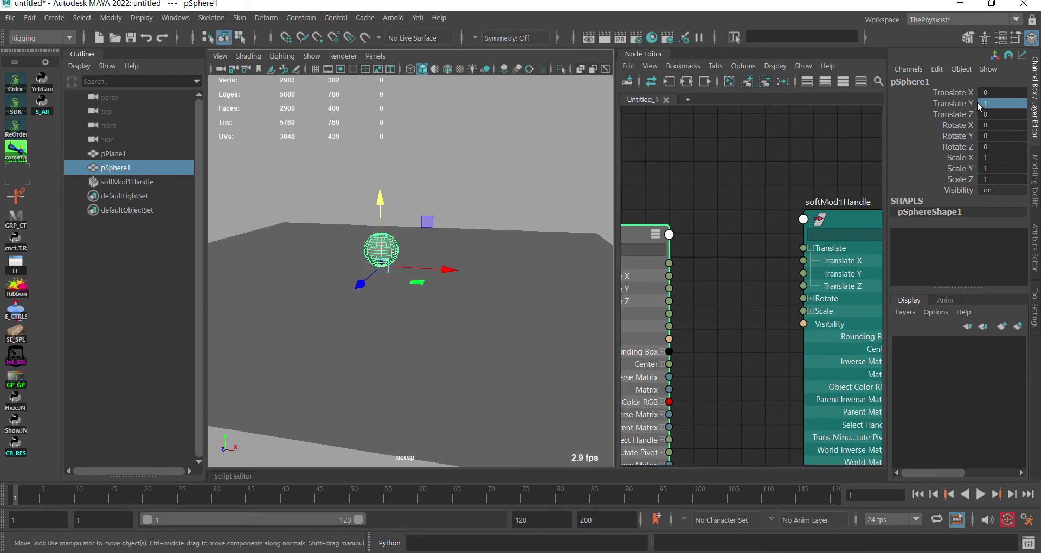
{"action": "left_click_drag", "start_coordinate": [378, 203], "coordinate": [439, 241], "text": "alt"}
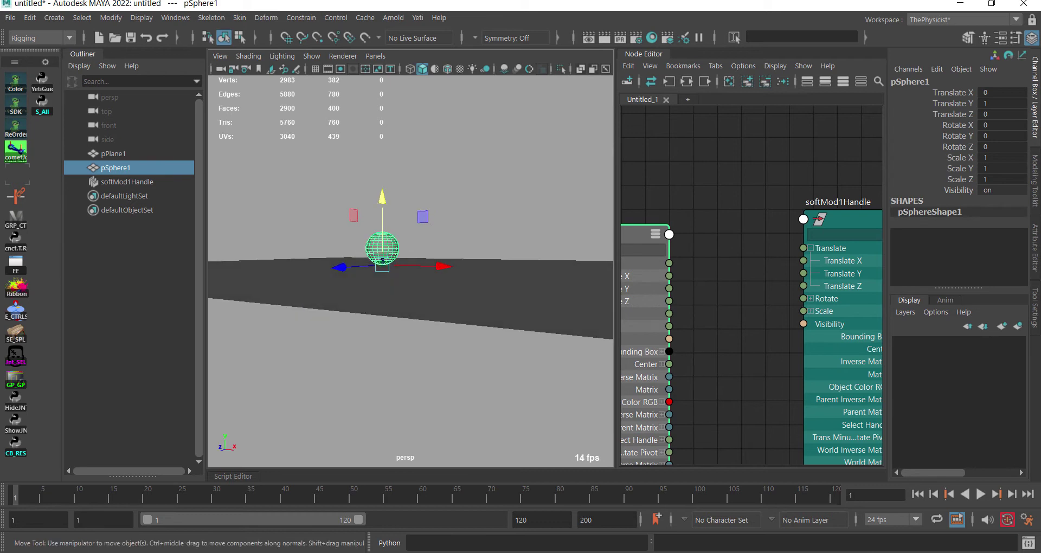
{"action": "double_click", "coordinate": [992, 103]}
{"action": "left_click", "coordinate": [961, 104]}
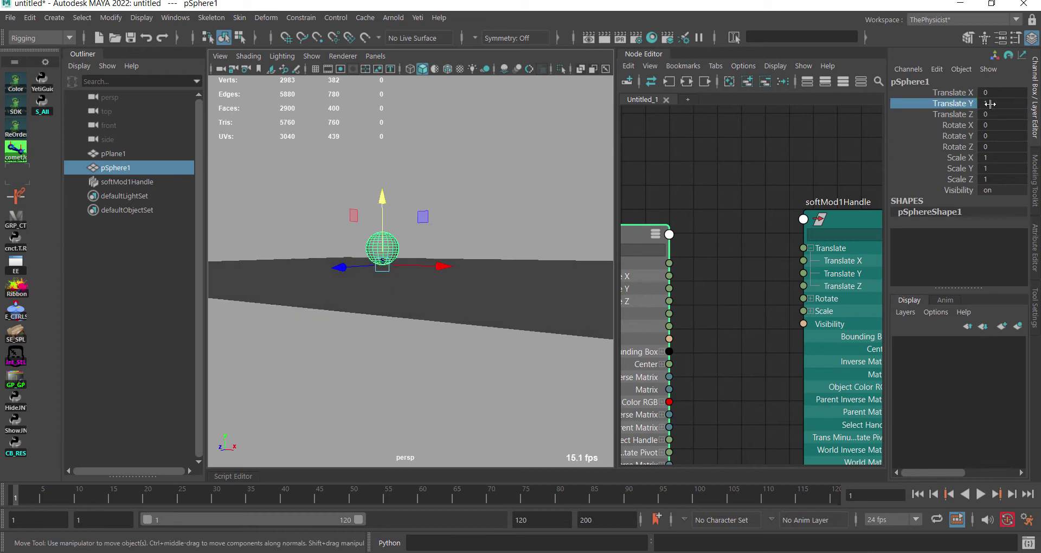
{"action": "left_click", "coordinate": [16, 81]}
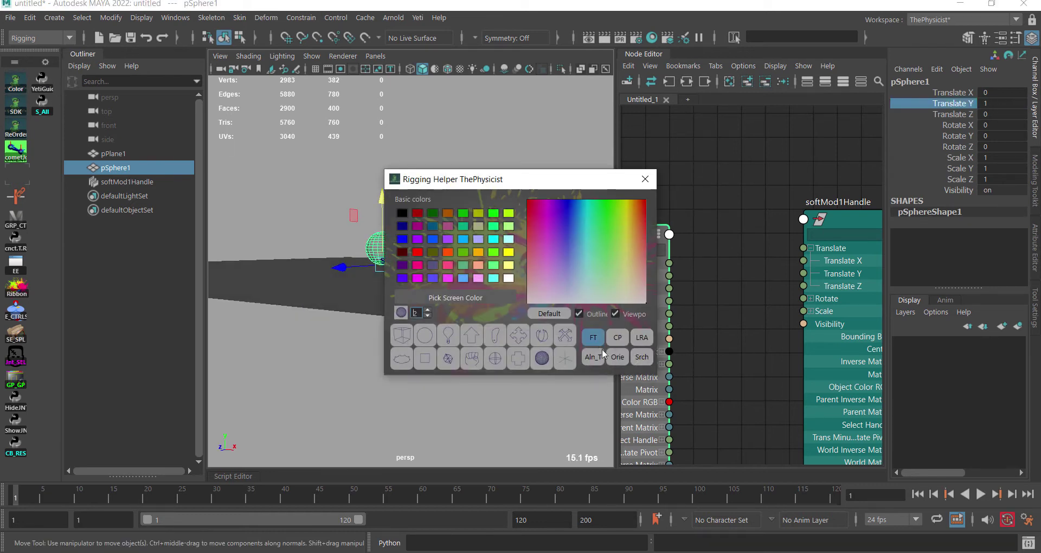
{"action": "left_click", "coordinate": [593, 340]}
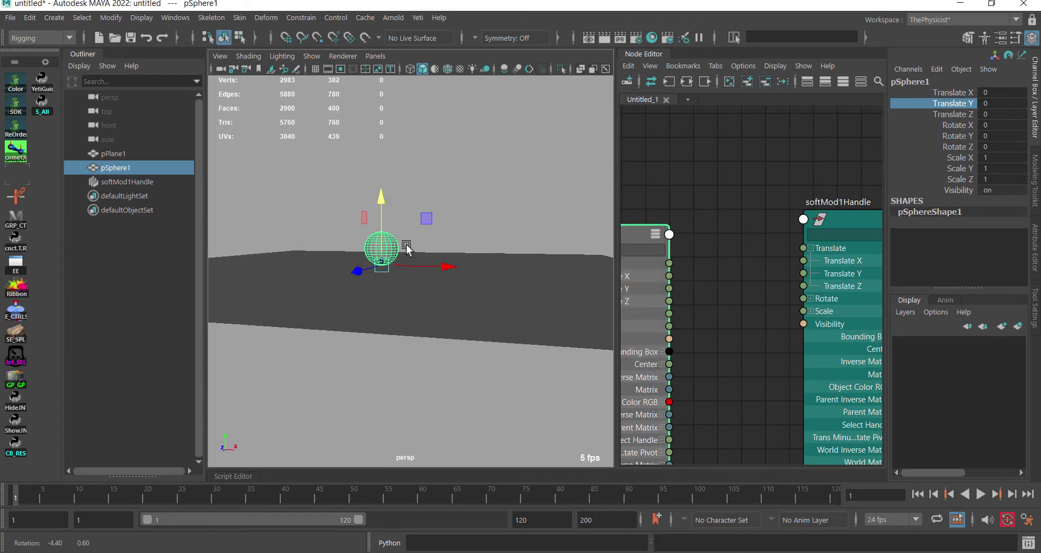
- Create a colorCondition node between pSphere1 and softMod1Handle and show all attributes
{"action": "scroll", "coordinate": [730, 237], "scroll_direction": "down", "scroll_amount": 3}
{"action": "left_click_drag", "start_coordinate": [697, 235], "coordinate": [674, 235]}
{"action": "left_click", "coordinate": [741, 238]}
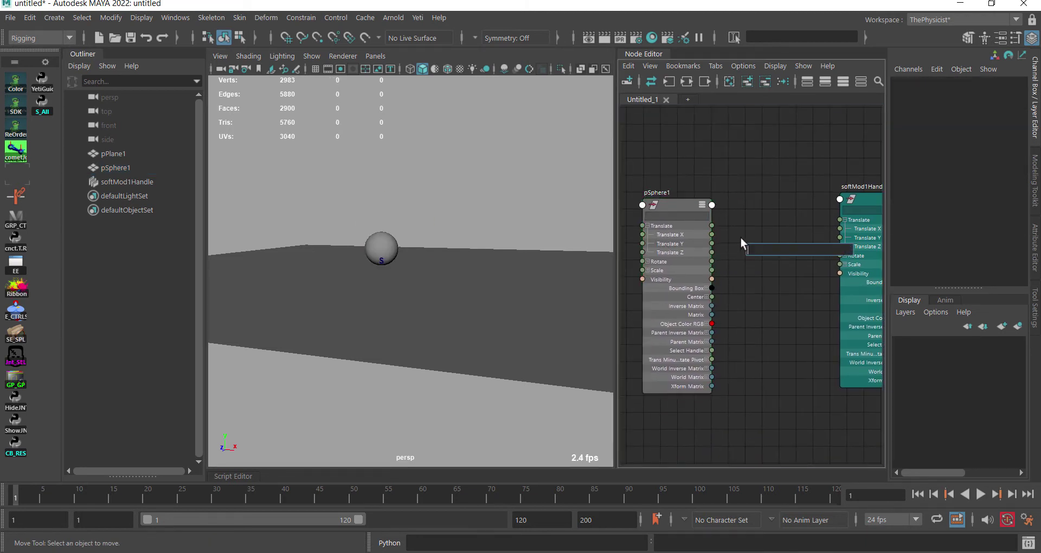
{"action": "key", "text": "Tab"}
{"action": "type", "text": "colorCondition"}
{"action": "key", "text": "Return"}
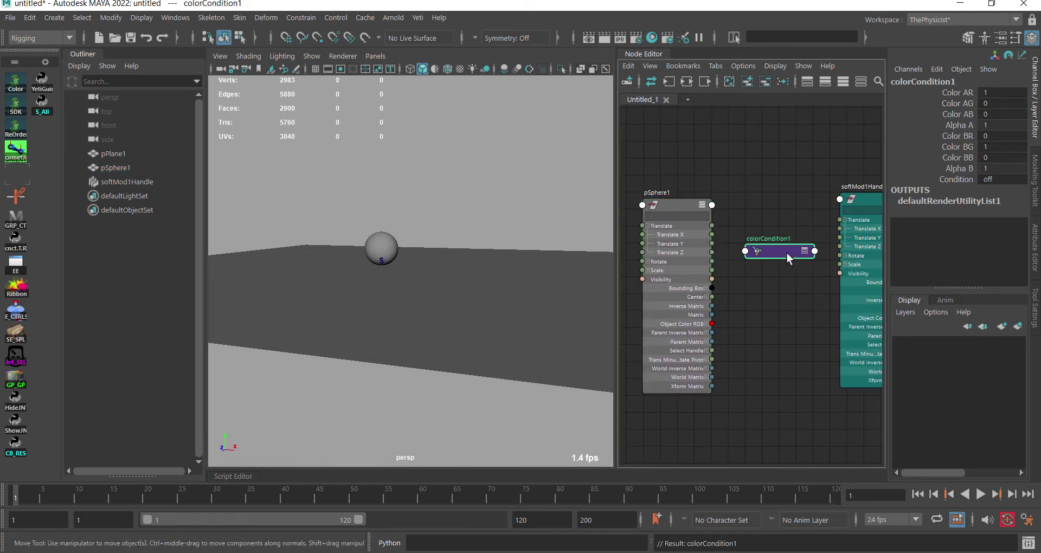
{"action": "left_click_drag", "start_coordinate": [786, 253], "coordinate": [772, 239]}
{"action": "key", "text": "3"}
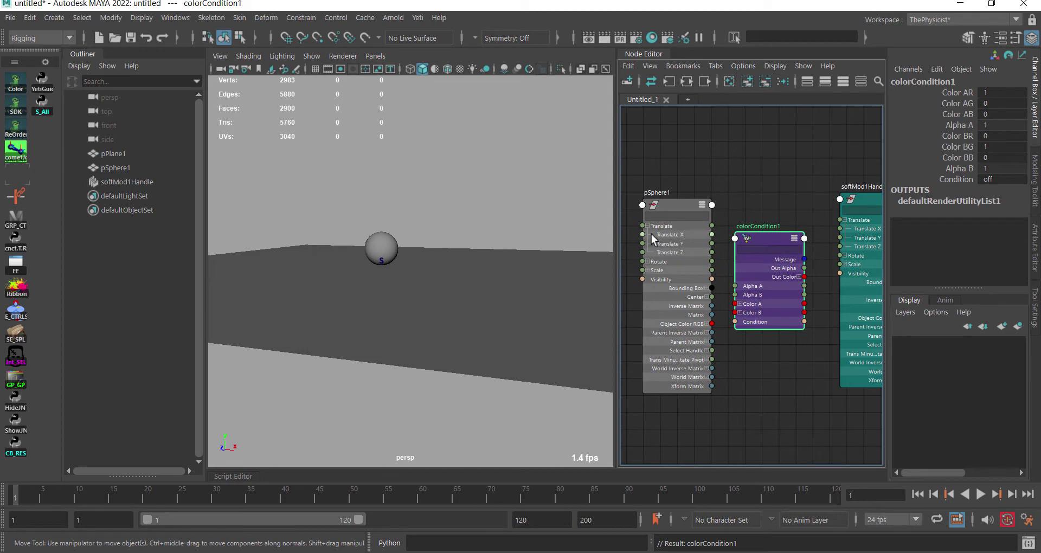
- Replace colorCondition1 with a condition node and open its full attributes
{"action": "scroll", "coordinate": [672, 239], "scroll_direction": "up", "scroll_amount": 2}
{"action": "left_click_drag", "start_coordinate": [707, 248], "coordinate": [694, 251]}
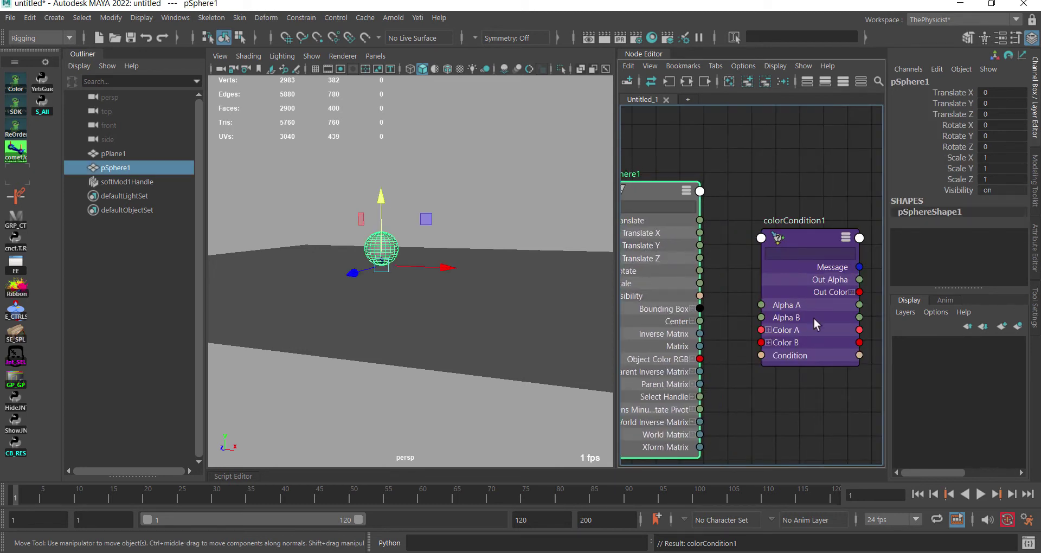
{"action": "left_click", "coordinate": [795, 240]}
{"action": "key", "text": "Delete"}
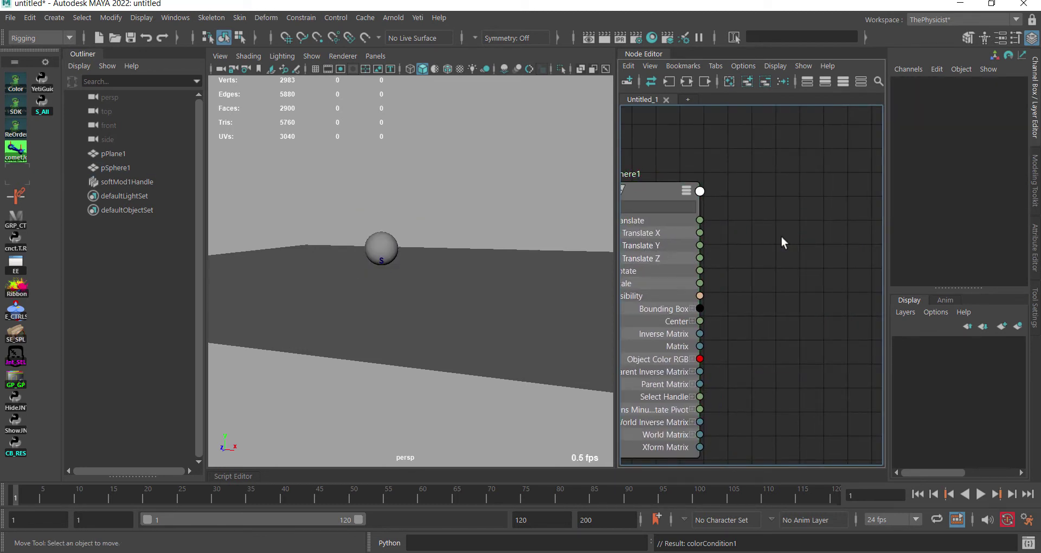
{"action": "key", "text": "Tab"}
{"action": "type", "text": "cond"}
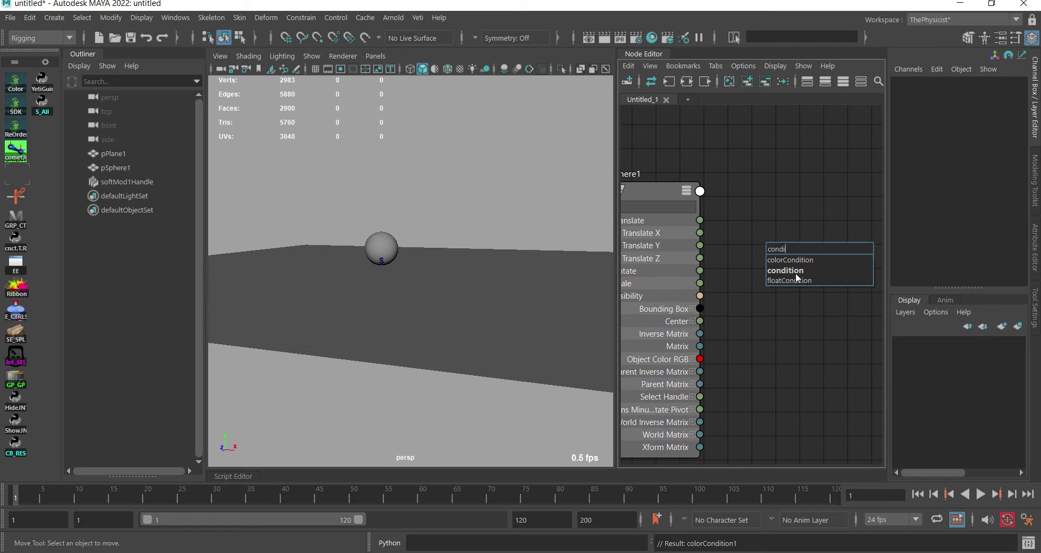
{"action": "left_click", "coordinate": [800, 271]}
{"action": "key", "text": "3"}
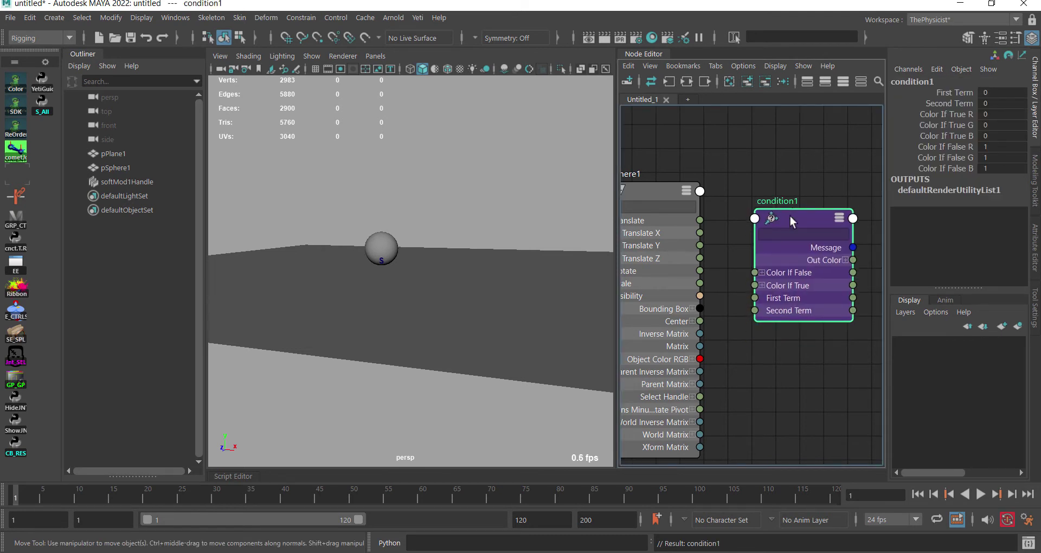
{"action": "key", "text": "ctrl+a"}
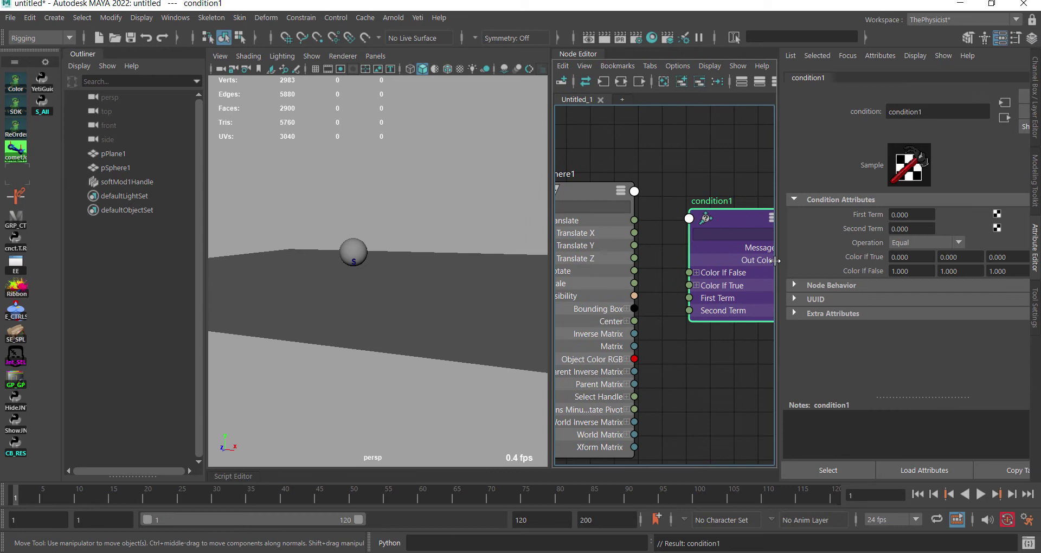
- Connect pSphere1 Translate Y to condition1 First Term and set Operation to Less Than
{"action": "left_click_drag", "start_coordinate": [634, 245], "coordinate": [689, 298]}
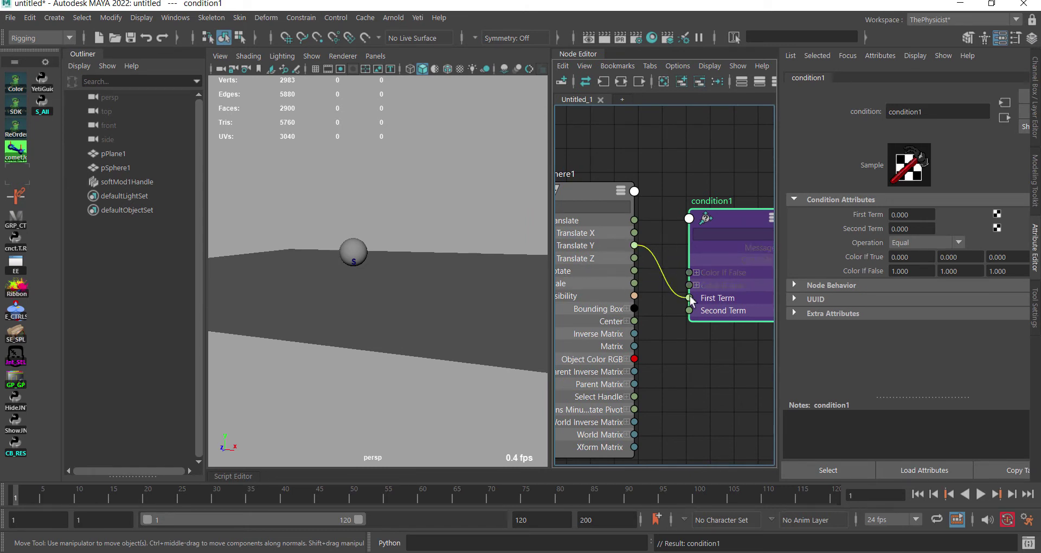
{"action": "left_click", "coordinate": [899, 243]}
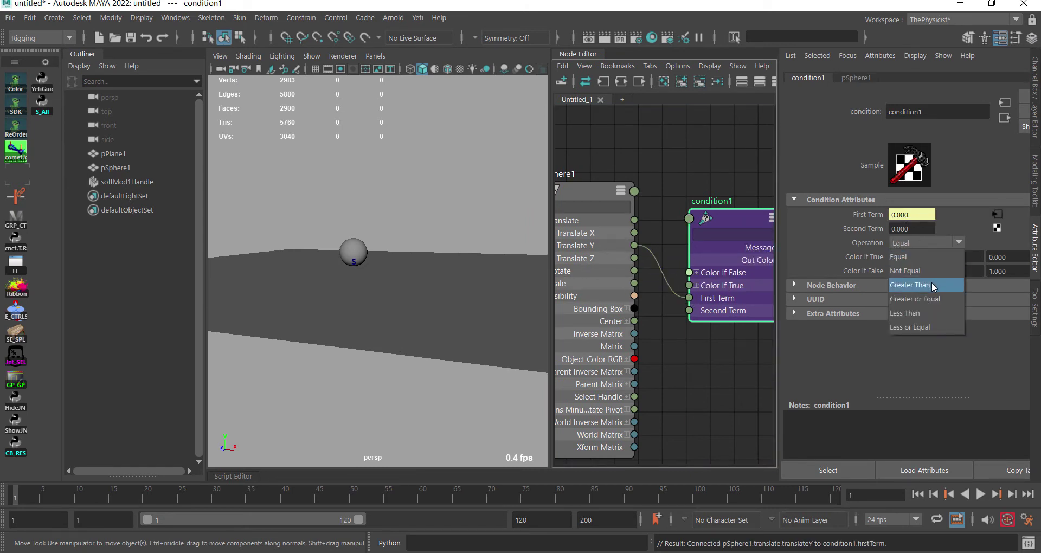
{"action": "left_click", "coordinate": [922, 313]}
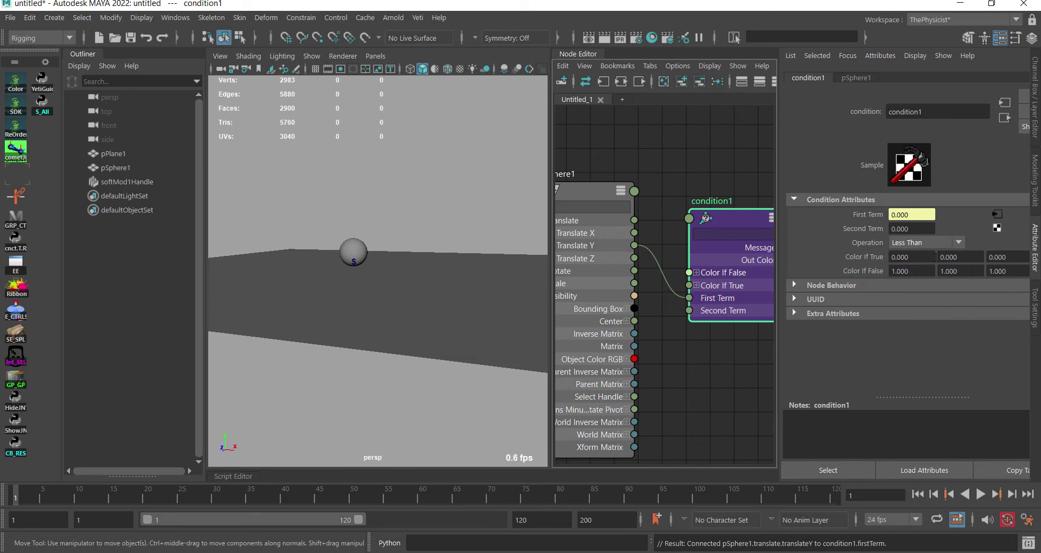
{"action": "left_click", "coordinate": [920, 231]}
- Expand Color If False and connect pSphere1 Translate Y to Color If False R
{"action": "left_click", "coordinate": [602, 265]}
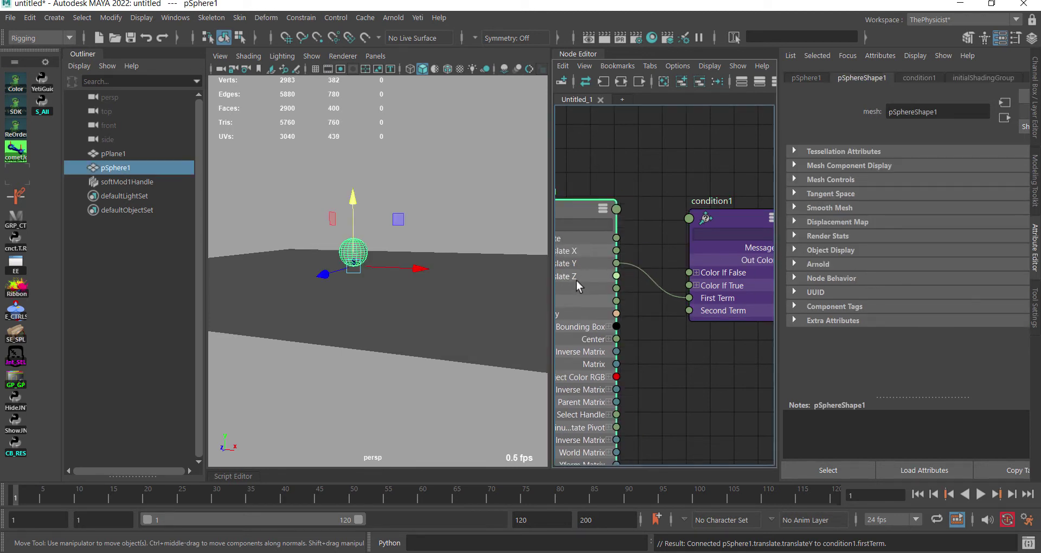
{"action": "left_click", "coordinate": [696, 273]}
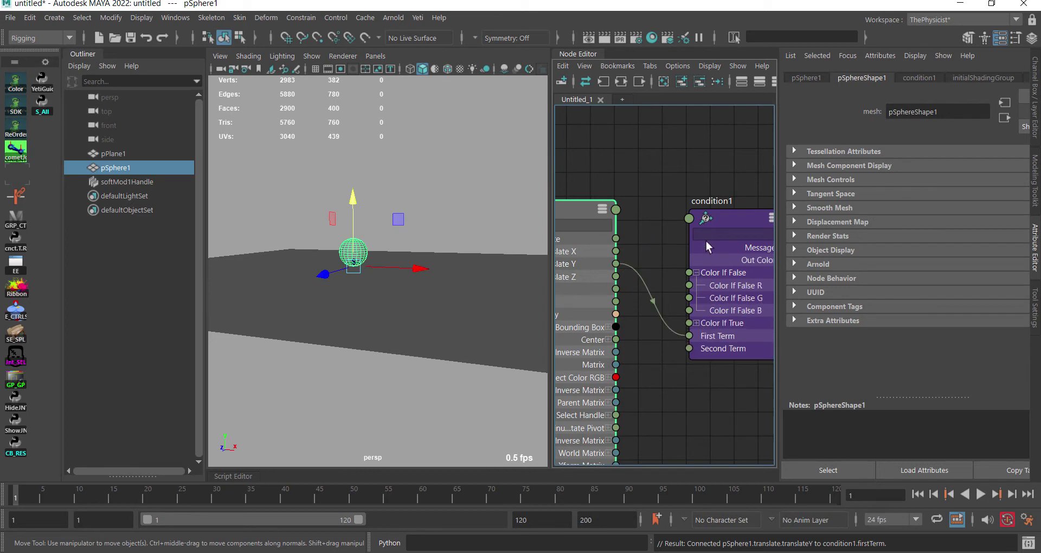
{"action": "left_click", "coordinate": [689, 285]}
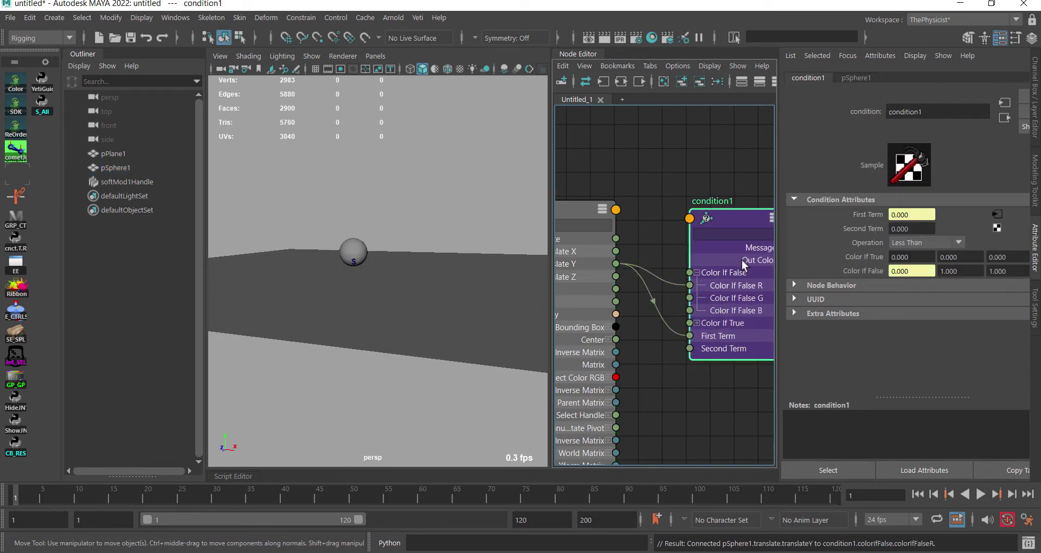
{"action": "left_click", "coordinate": [914, 271]}
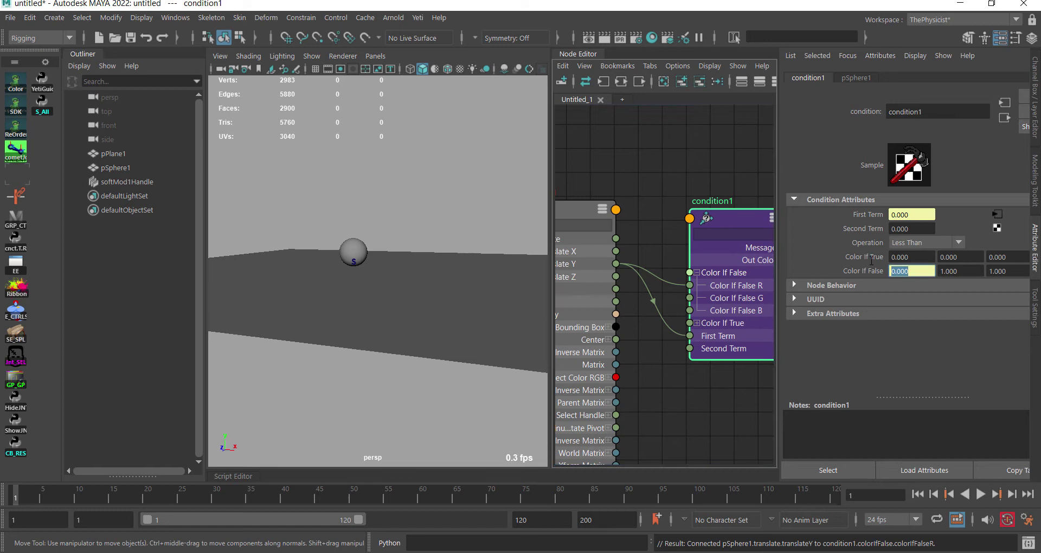
{"action": "left_click", "coordinate": [908, 258]}
- Connect condition1 Out Color R to softMod1Handle Translate Y
{"action": "scroll", "coordinate": [612, 251], "scroll_direction": "down", "scroll_amount": 3}
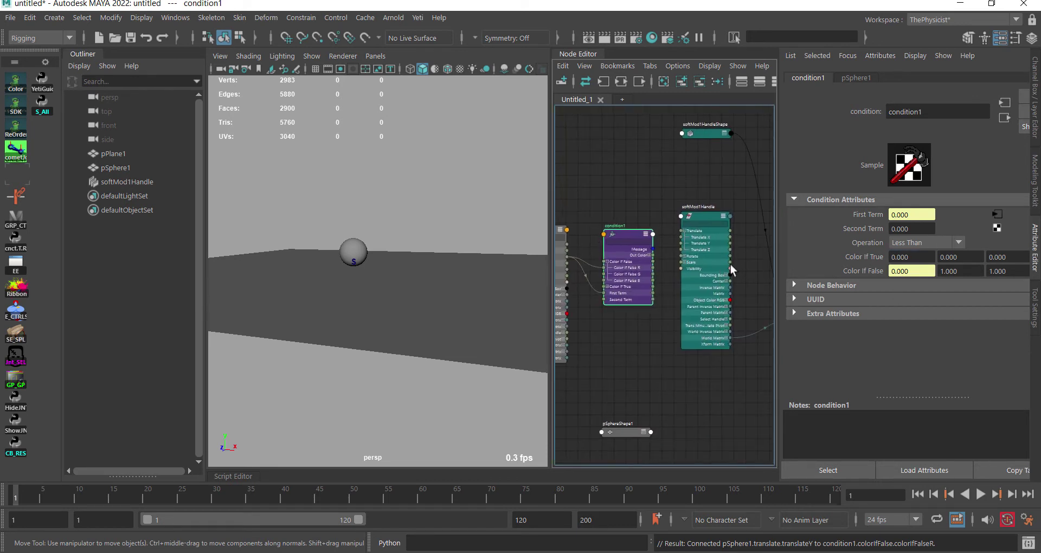
{"action": "left_click", "coordinate": [726, 261]}
{"action": "left_click", "coordinate": [640, 257]}
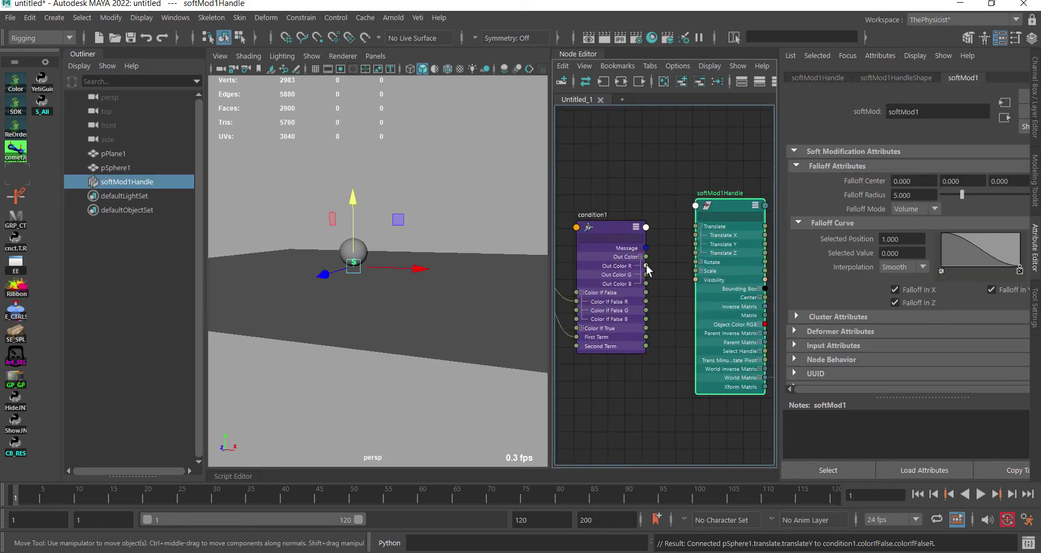
{"action": "left_click_drag", "start_coordinate": [646, 265], "coordinate": [695, 243]}
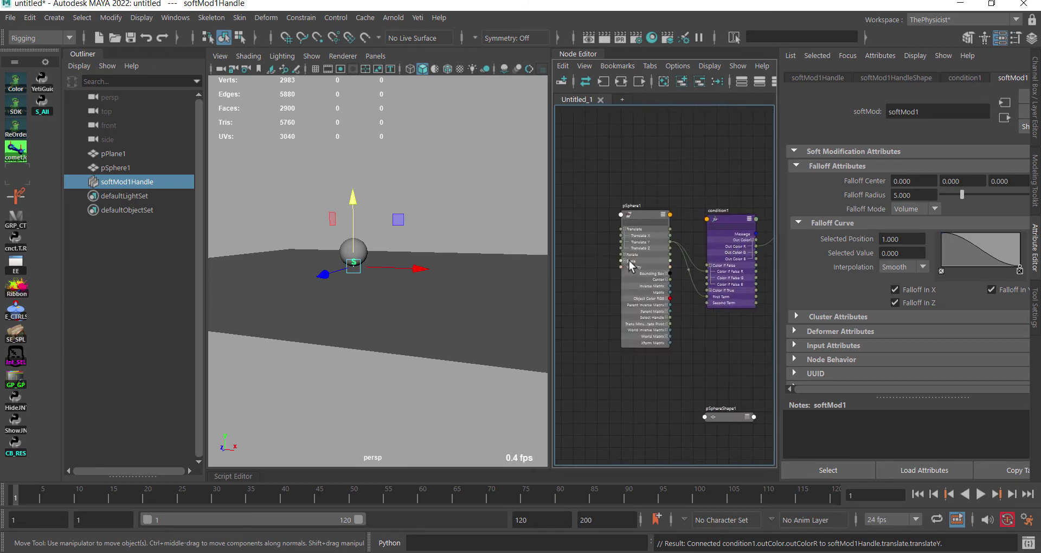
- Move the sphere up and down to test the dent, checking condition1's values
{"action": "left_click", "coordinate": [353, 251]}
{"action": "left_click_drag", "start_coordinate": [361, 235], "coordinate": [364, 202]}
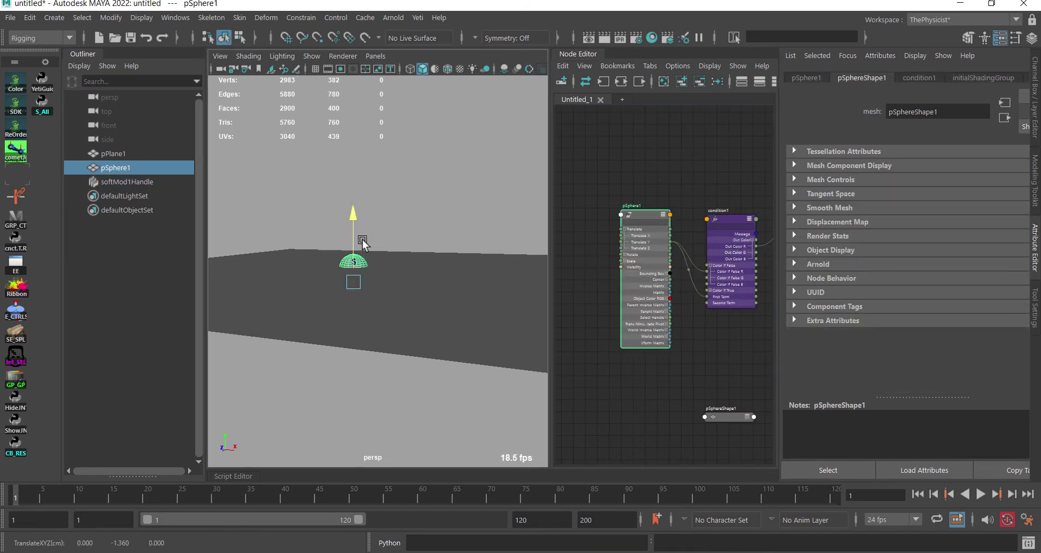
{"action": "middle_click_drag", "start_coordinate": [374, 238], "coordinate": [372, 234]}
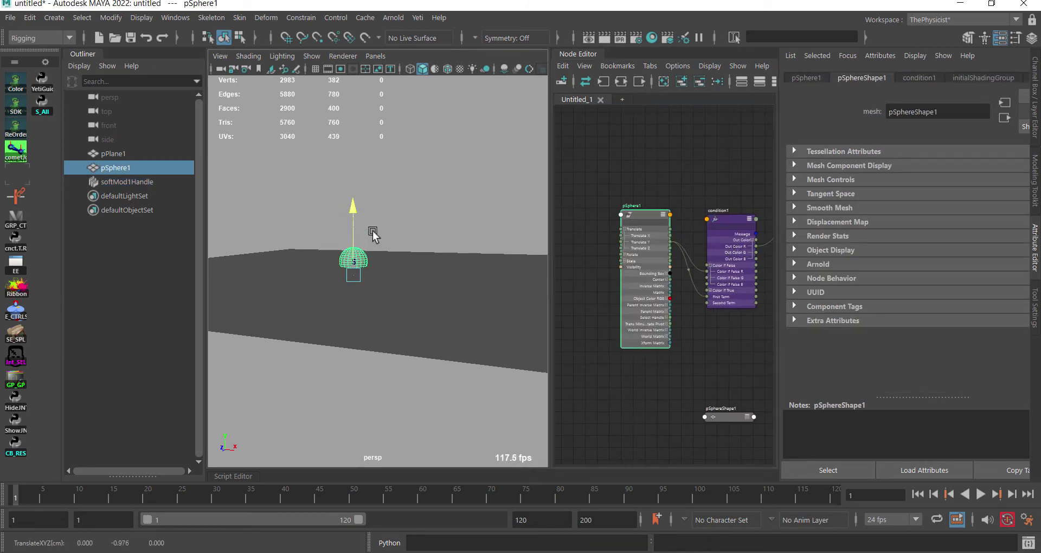
{"action": "scroll", "coordinate": [696, 260], "scroll_direction": "up", "scroll_amount": 3}
{"action": "left_click", "coordinate": [738, 259]}
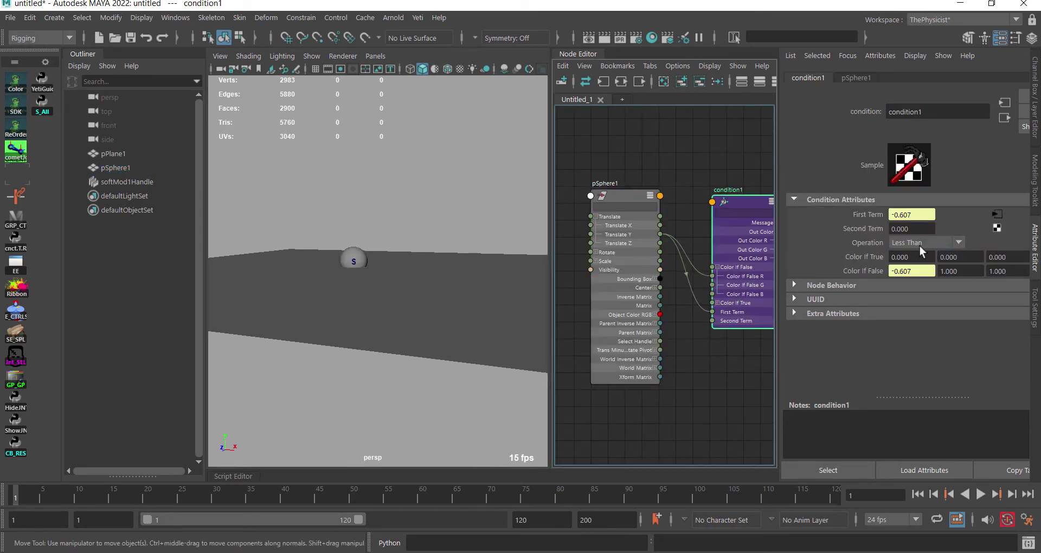
{"action": "left_click", "coordinate": [623, 261]}
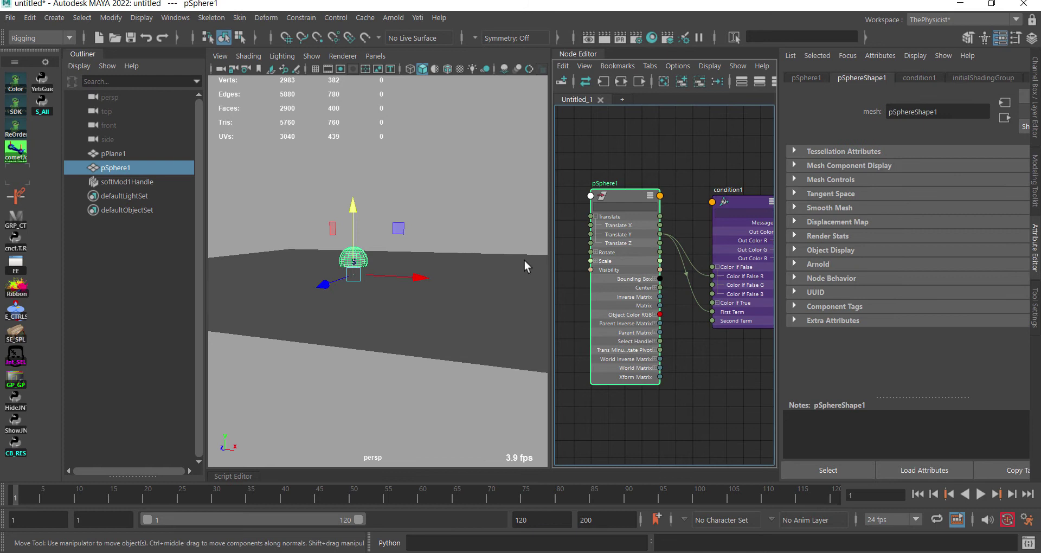
- Delete the wire from condition1 Out Color R to the handle's Translate Y
{"action": "left_click", "coordinate": [146, 182]}
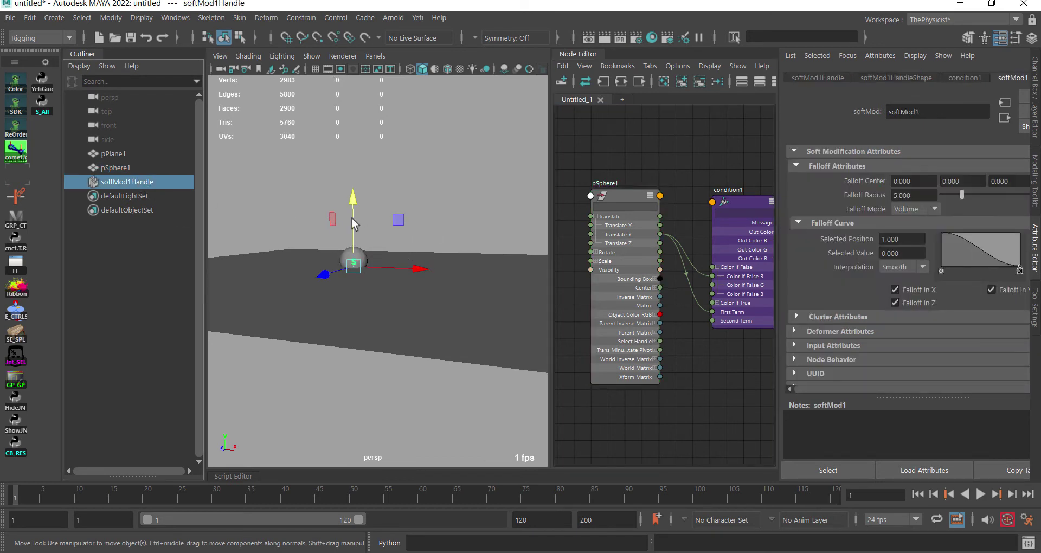
{"action": "left_click_drag", "start_coordinate": [352, 219], "coordinate": [383, 234]}
{"action": "left_click_drag", "start_coordinate": [744, 221], "coordinate": [763, 224]}
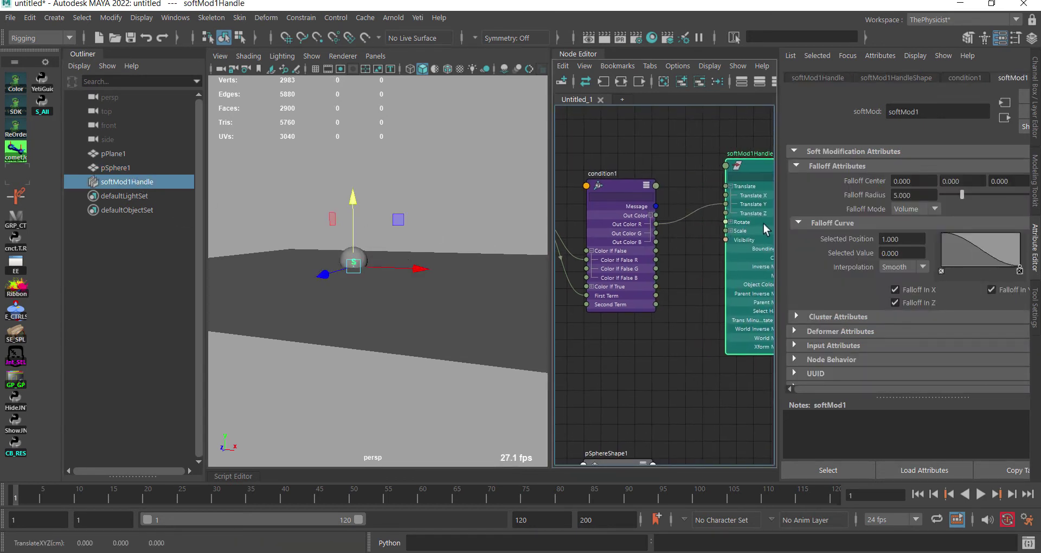
{"action": "left_click", "coordinate": [689, 213]}
{"action": "key", "text": "Delete"}
- Raise the sphere above the plane and push the softMod handle down to dent it
{"action": "middle_click_drag", "start_coordinate": [555, 235], "coordinate": [680, 234]}
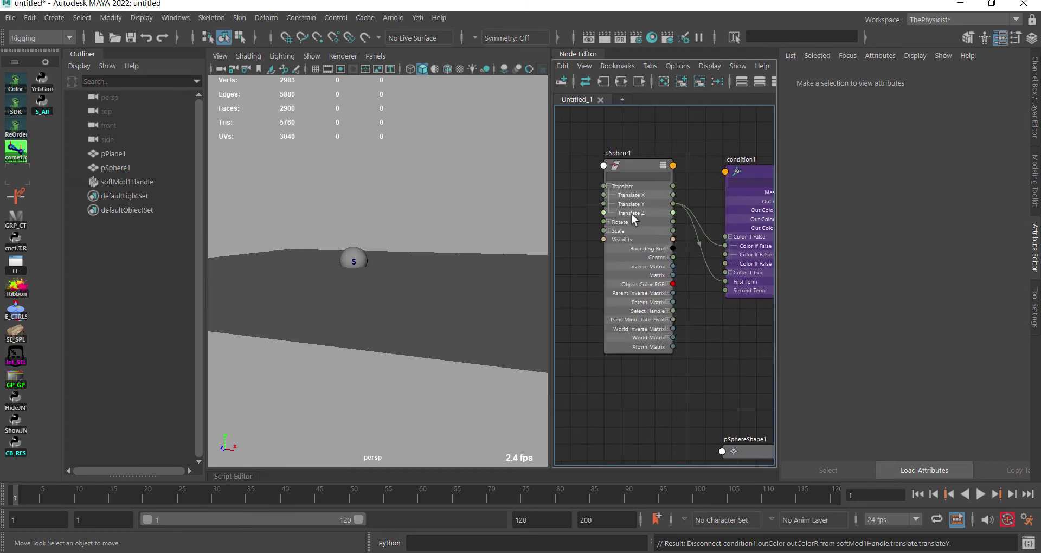
{"action": "left_click", "coordinate": [353, 259]}
{"action": "key", "text": "ctrl+a"}
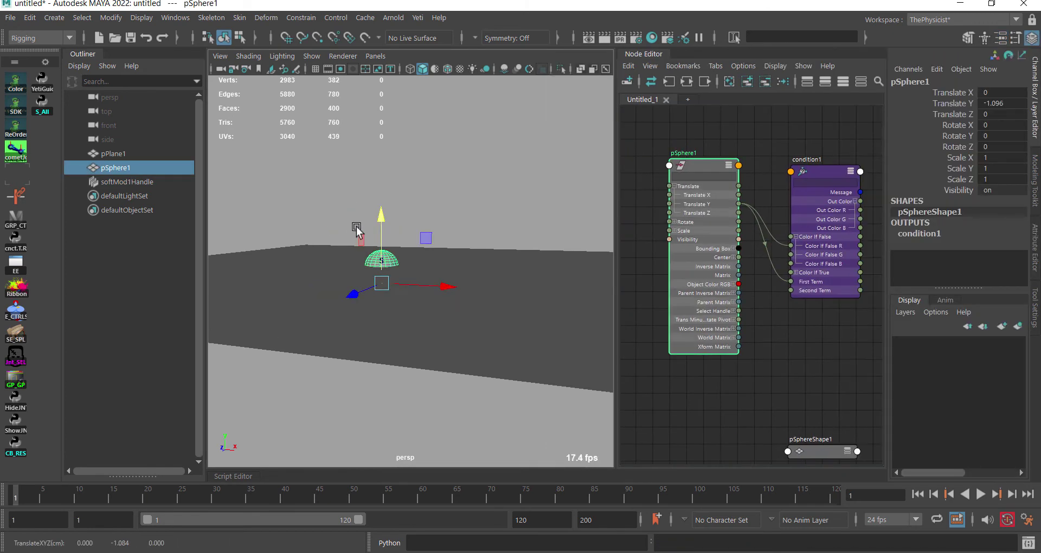
{"action": "left_click_drag", "start_coordinate": [374, 228], "coordinate": [396, 193]}
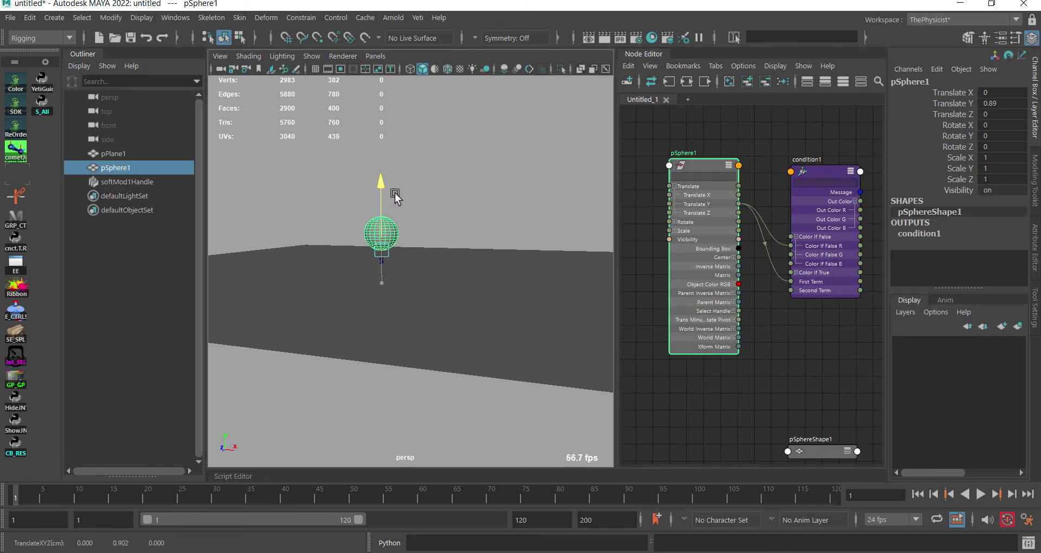
{"action": "key", "text": "ctrl+a"}
{"action": "left_click", "coordinate": [145, 183]}
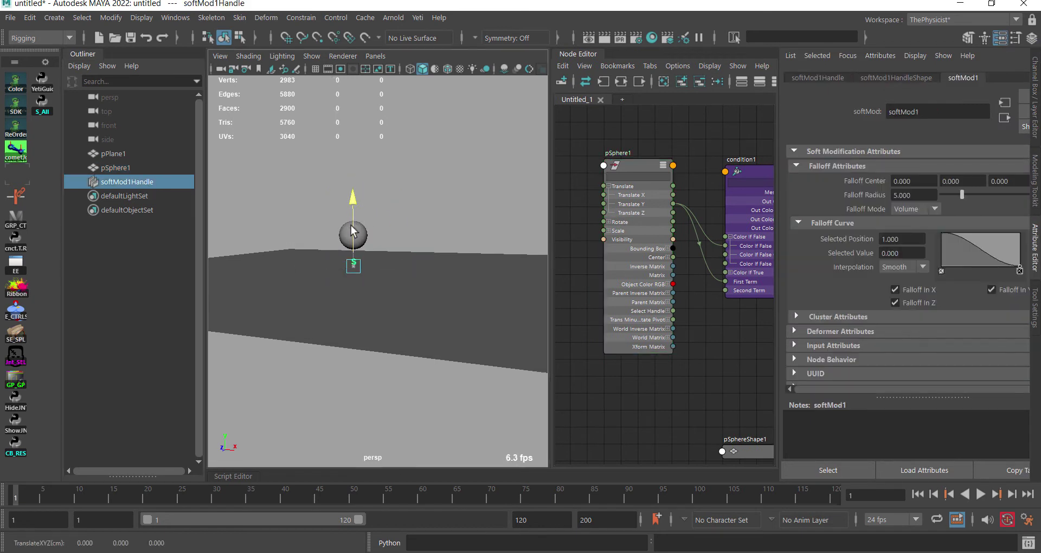
{"action": "left_click_drag", "start_coordinate": [353, 214], "coordinate": [355, 236]}
{"action": "key", "text": "ctrl+a"}
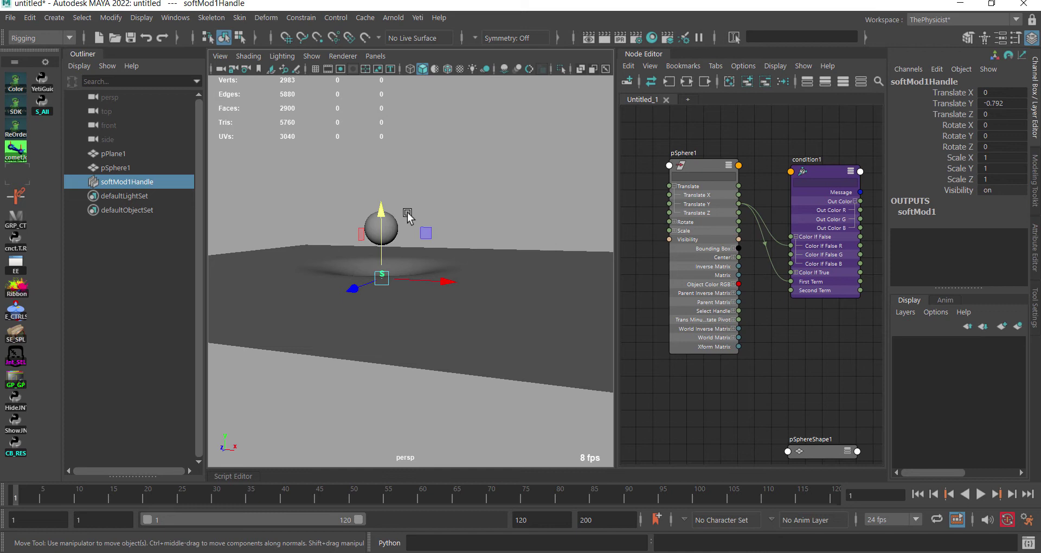
- Wire pSphere1 Translate Y into condition1 Color If True R, and Out Color R into softMod1Handle Translate Y
{"action": "middle_click_drag", "start_coordinate": [447, 228], "coordinate": [786, 222]}
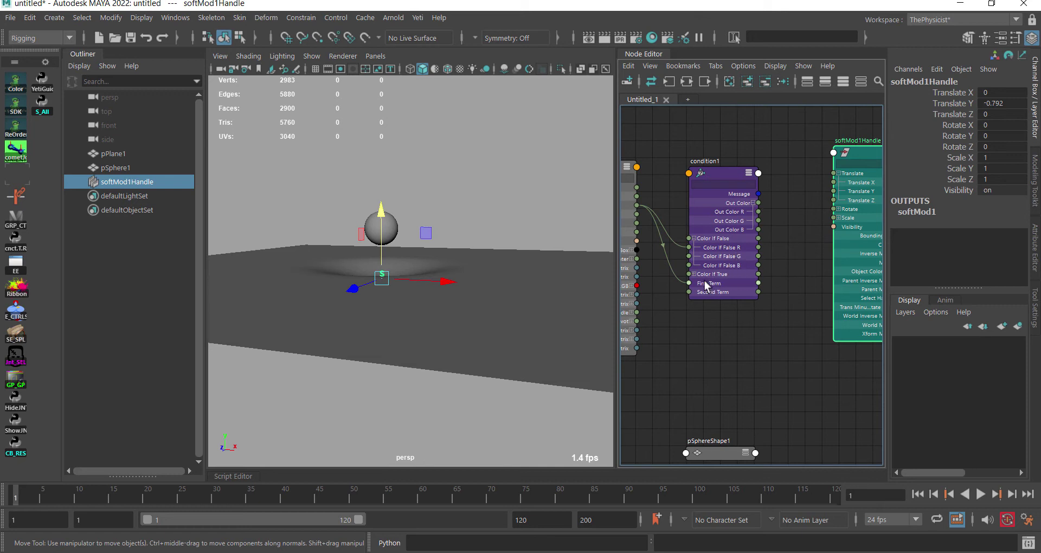
{"action": "left_click_drag", "start_coordinate": [706, 286], "coordinate": [730, 266]}
{"action": "left_click", "coordinate": [697, 228]}
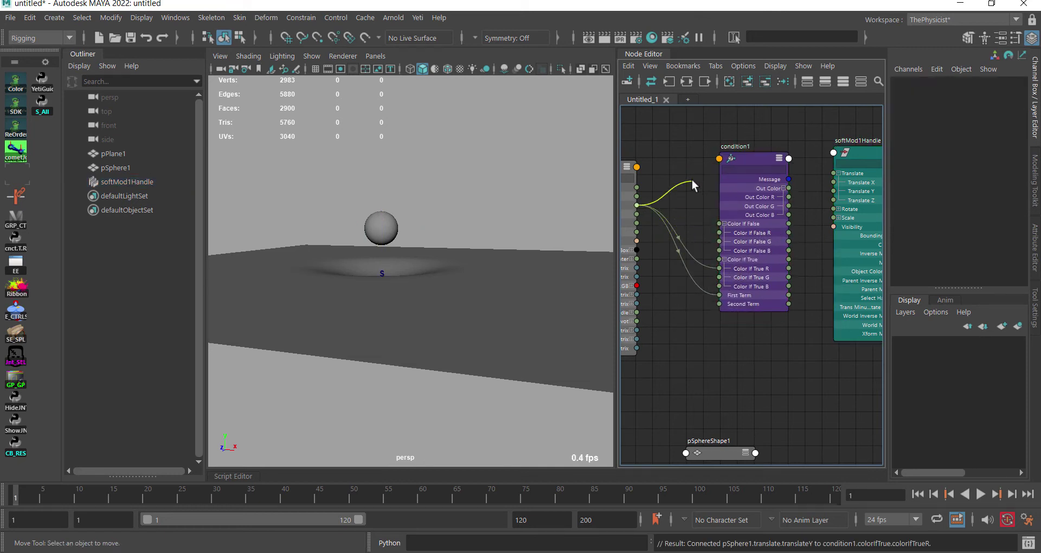
{"action": "left_click_drag", "start_coordinate": [787, 198], "coordinate": [843, 195]}
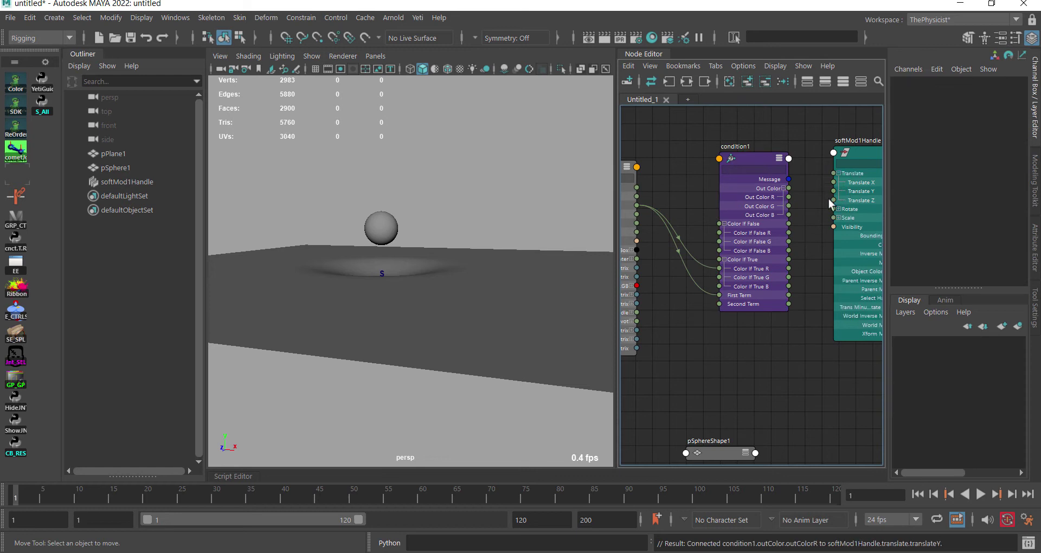
{"action": "left_click", "coordinate": [630, 255]}
{"action": "middle_click_drag", "start_coordinate": [743, 259], "coordinate": [800, 243], "text": "alt"}
{"action": "left_click_drag", "start_coordinate": [384, 206], "coordinate": [398, 196]}
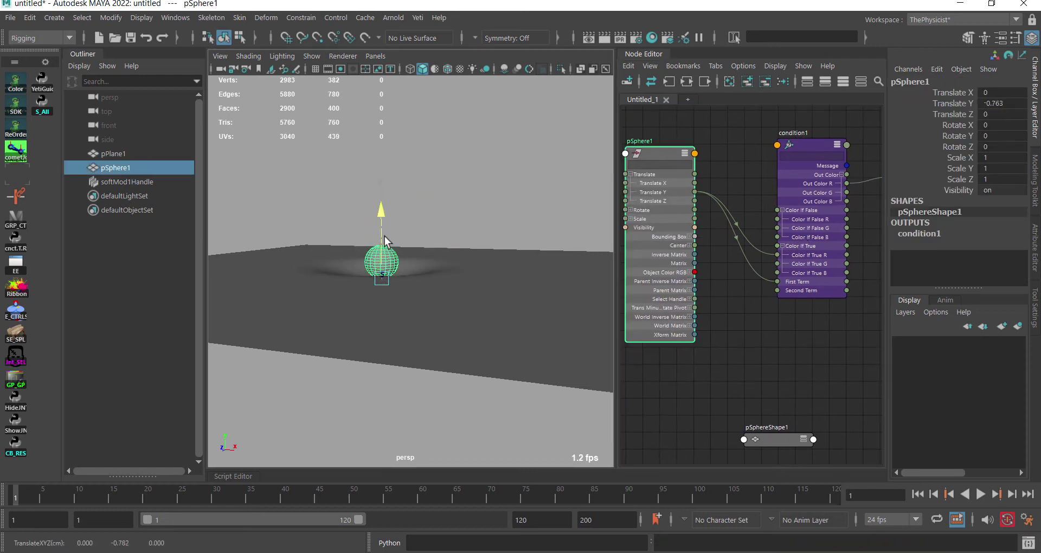
- Inspect condition1's settings and lower the sphere into the plane
{"action": "double_click", "coordinate": [797, 221]}
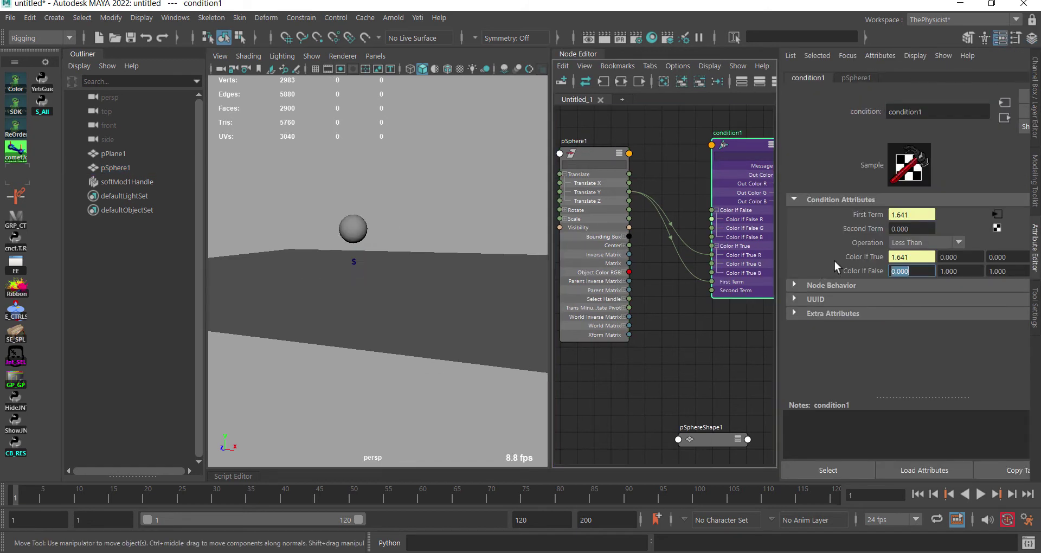
{"action": "left_click", "coordinate": [594, 234]}
{"action": "key", "text": "ctrl+a"}
{"action": "key", "text": "a"}
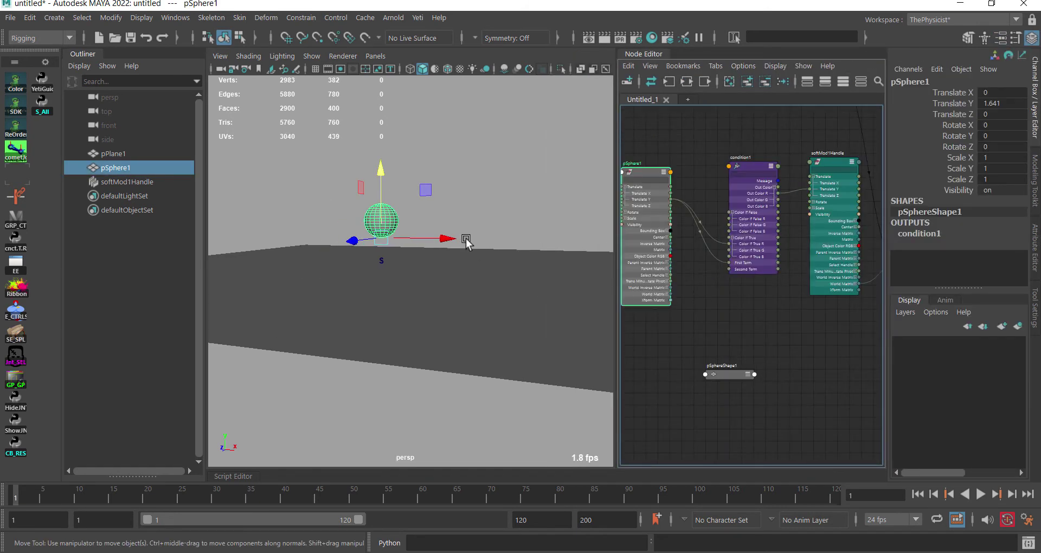
{"action": "mouse_move", "coordinate": [384, 200]}
{"action": "left_mouse_down"}
{"action": "mouse_move", "coordinate": [392, 249]}
{"action": "mouse_move", "coordinate": [405, 196]}
{"action": "mouse_move", "coordinate": [382, 233]}
{"action": "mouse_move", "coordinate": [426, 296]}
{"action": "mouse_move", "coordinate": [290, 274]}
{"action": "left_mouse_up"}
- Set softMod1's Falloff Radius to 2 in the Channel Box
{"action": "left_click", "coordinate": [126, 182]}
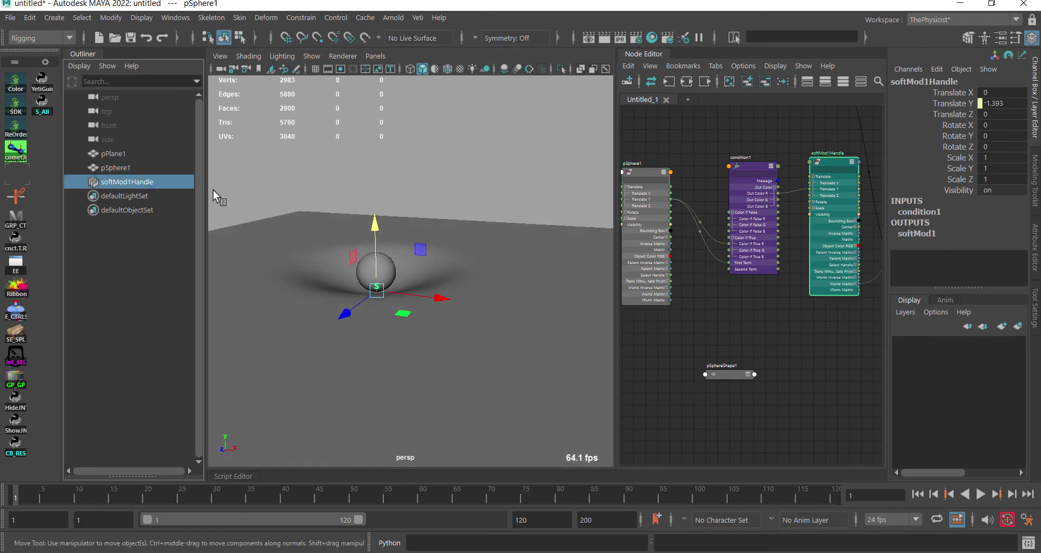
{"action": "left_click", "coordinate": [942, 233]}
{"action": "left_click", "coordinate": [982, 251]}
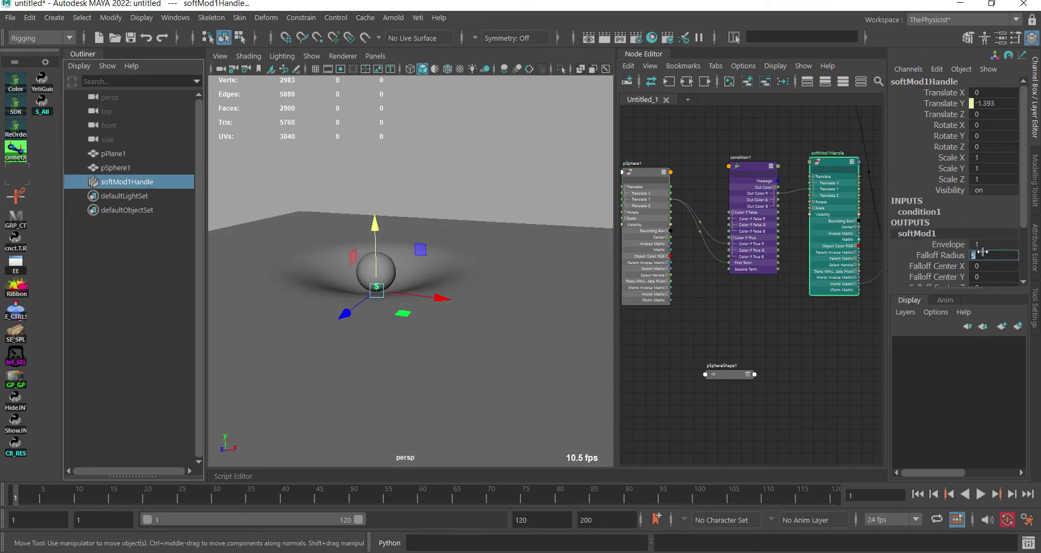
{"action": "key", "text": "Return"}
- Move the sphere up and sideways to test the dent, undoing the sideways move
{"action": "left_click", "coordinate": [664, 263]}
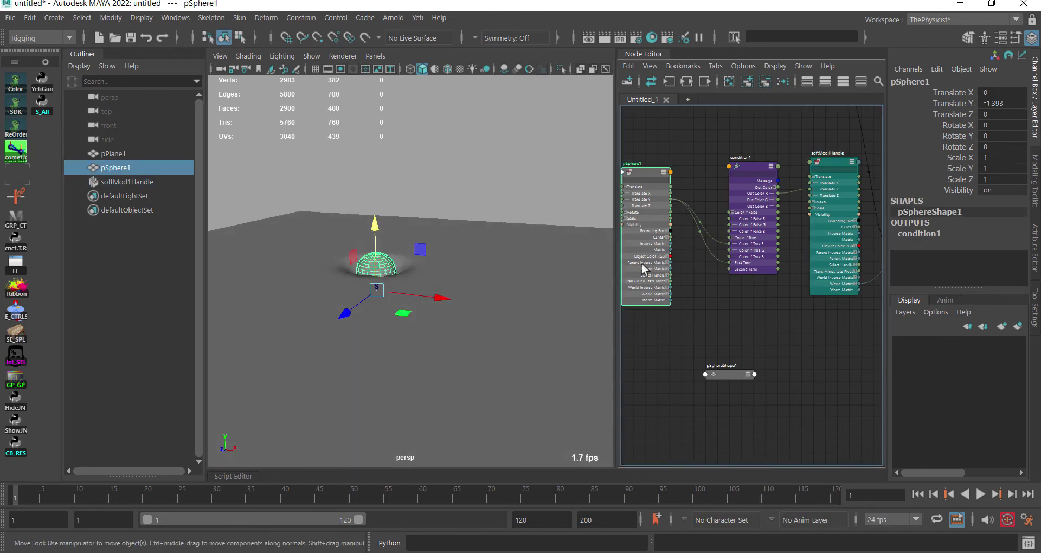
{"action": "mouse_move", "coordinate": [469, 214]}
{"action": "left_mouse_down", "text": "alt"}
{"action": "mouse_move", "coordinate": [396, 241]}
{"action": "mouse_move", "coordinate": [376, 222]}
{"action": "mouse_move", "coordinate": [377, 244]}
{"action": "left_mouse_up", "text": "alt"}
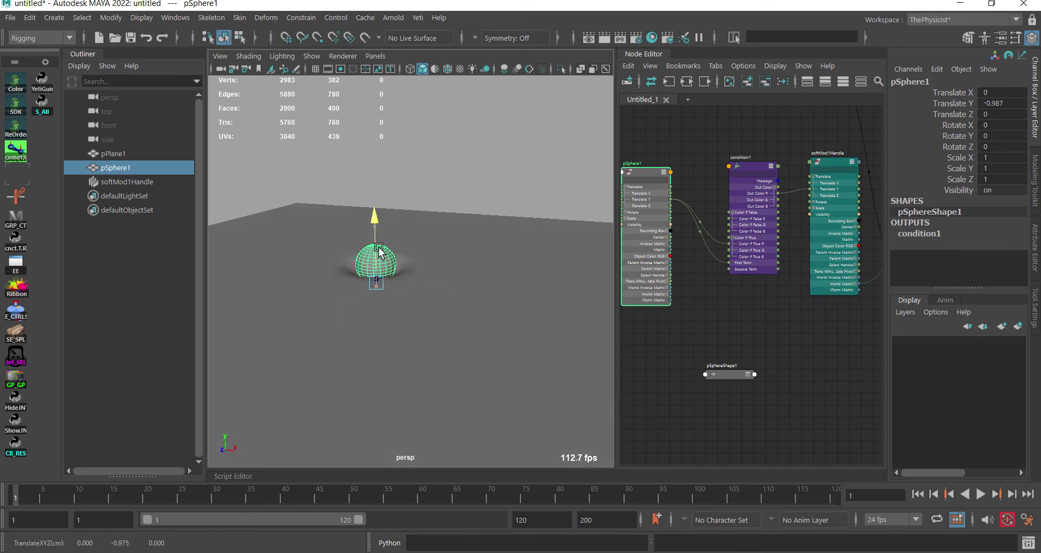
{"action": "mouse_move", "coordinate": [378, 249]}
{"action": "left_mouse_down"}
{"action": "mouse_move", "coordinate": [377, 225]}
{"action": "mouse_move", "coordinate": [373, 279]}
{"action": "left_mouse_up"}
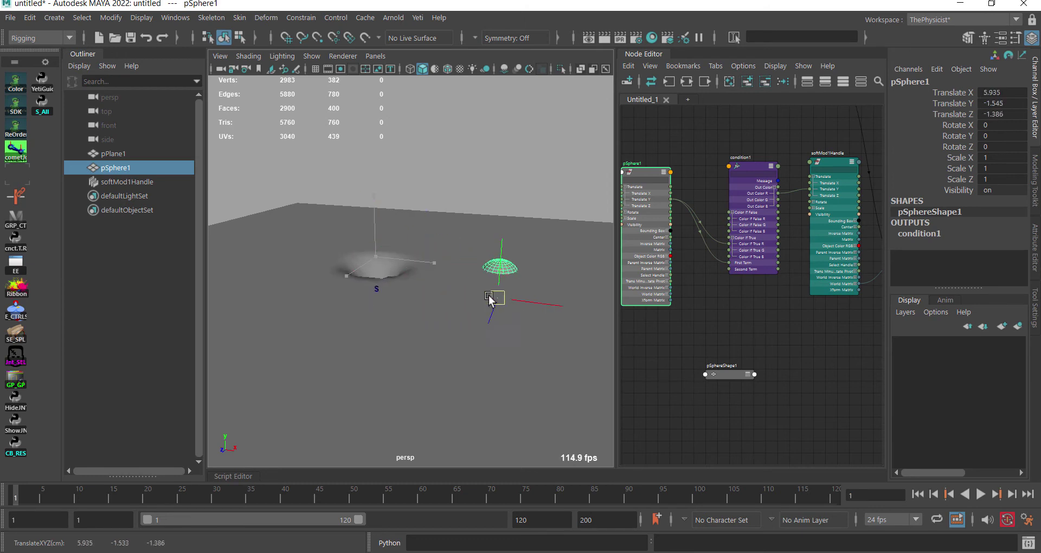
{"action": "left_click_drag", "start_coordinate": [443, 294], "coordinate": [439, 309]}
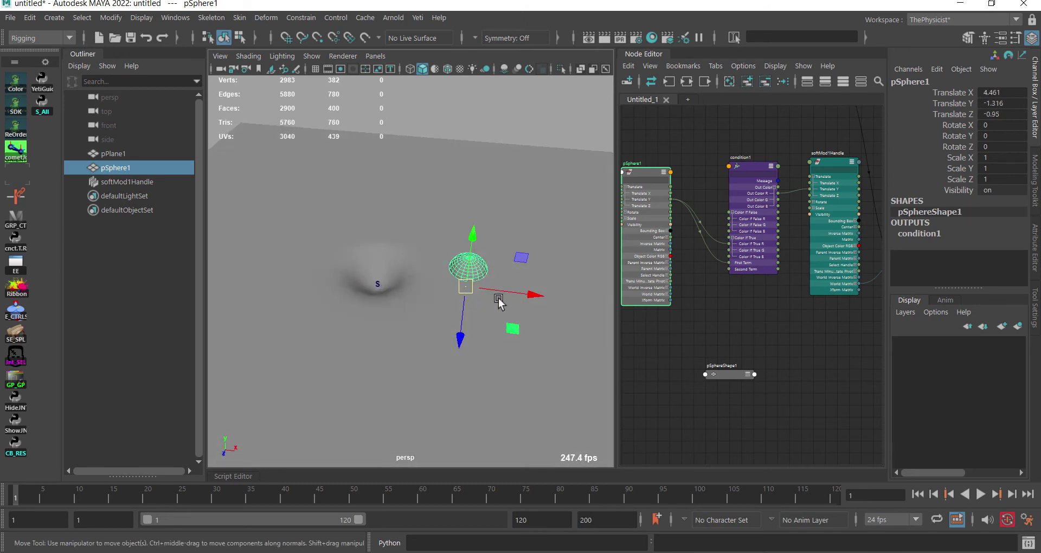
{"action": "key", "text": "ctrl+z"}
- Arrange the pSphere1 node beside softMod1 in the Node Editor
{"action": "scroll", "coordinate": [811, 272], "scroll_direction": "up", "scroll_amount": 2}
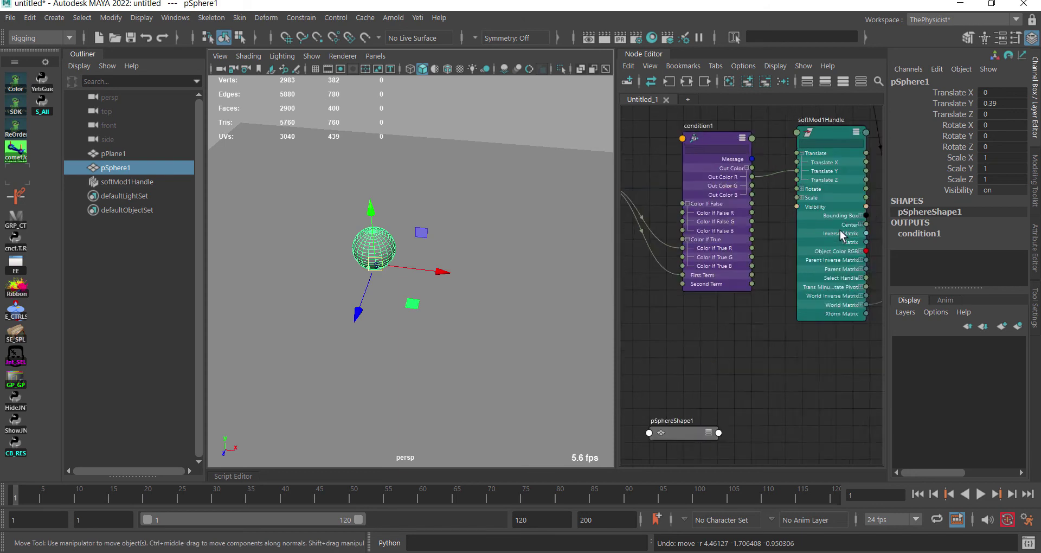
{"action": "scroll", "coordinate": [841, 229], "scroll_direction": "up", "scroll_amount": 2}
{"action": "left_click", "coordinate": [818, 264]}
{"action": "middle_click_drag", "start_coordinate": [819, 264], "coordinate": [702, 263]}
{"action": "scroll", "coordinate": [701, 262], "scroll_direction": "down", "scroll_amount": 2}
{"action": "left_click", "coordinate": [816, 322]}
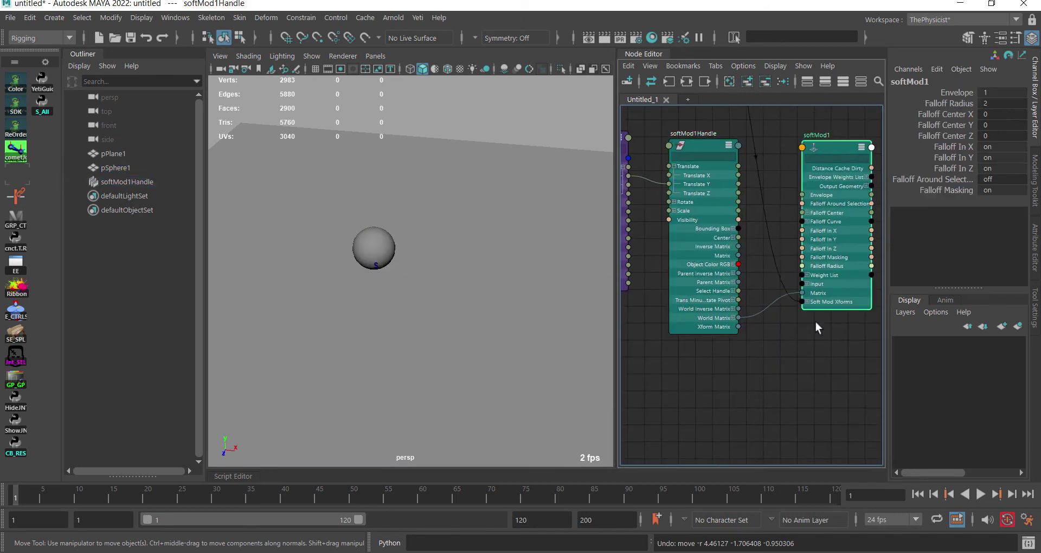
{"action": "scroll", "coordinate": [816, 325], "scroll_direction": "up", "scroll_amount": 2}
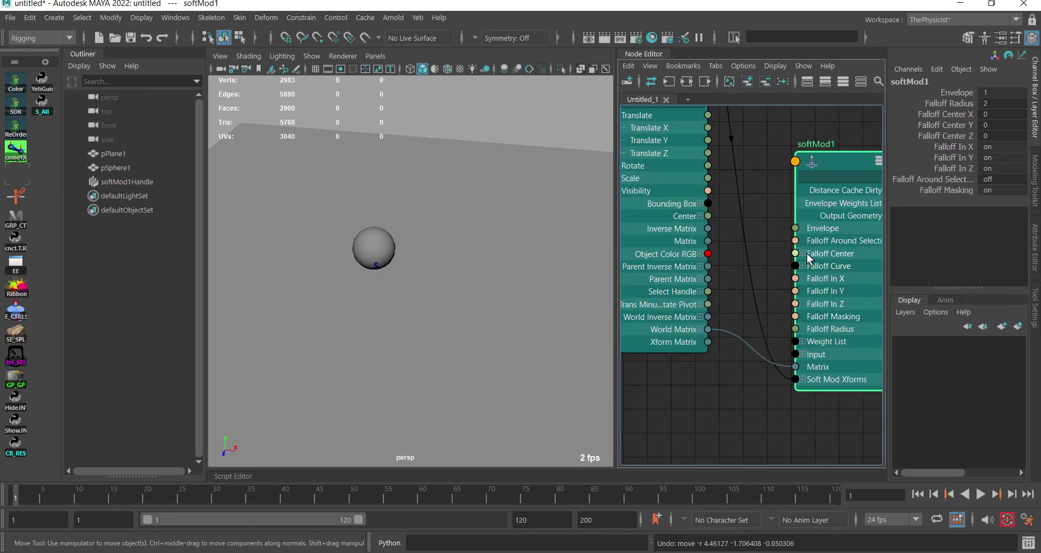
{"action": "scroll", "coordinate": [795, 261], "scroll_direction": "down", "scroll_amount": 2}
{"action": "middle_click_drag", "start_coordinate": [759, 254], "coordinate": [672, 251]}
{"action": "scroll", "coordinate": [672, 252], "scroll_direction": "down", "scroll_amount": 2}
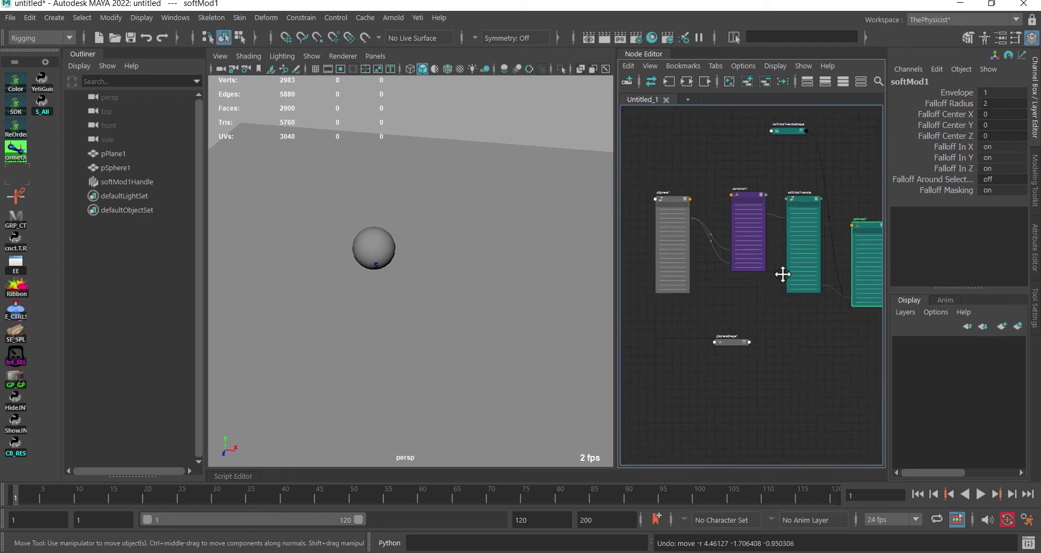
{"action": "left_click_drag", "start_coordinate": [702, 334], "coordinate": [745, 332]}
{"action": "scroll", "coordinate": [730, 295], "scroll_direction": "up", "scroll_amount": 3}
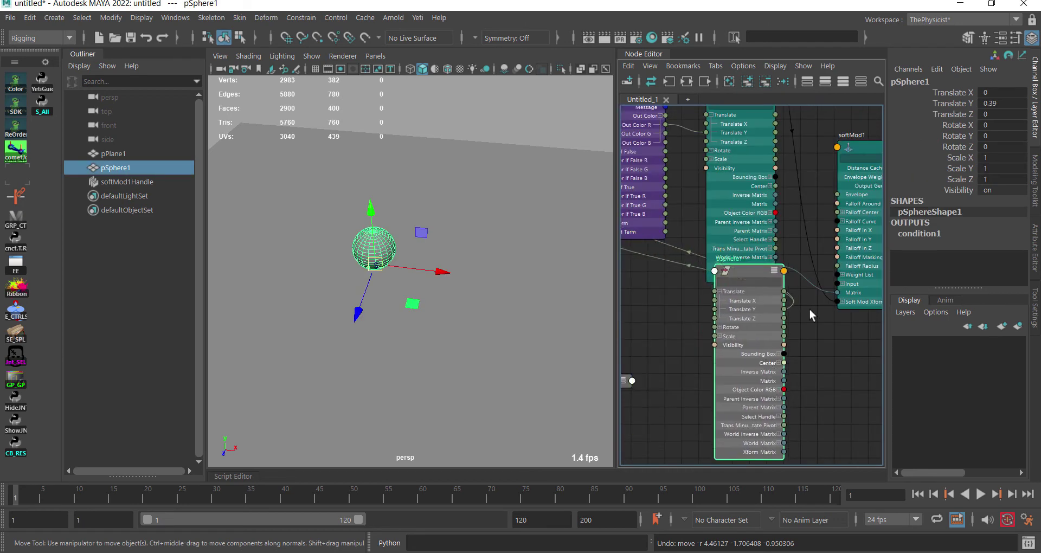
{"action": "scroll", "coordinate": [828, 378], "scroll_direction": "up", "scroll_amount": 2}
{"action": "scroll", "coordinate": [829, 379], "scroll_direction": "down", "scroll_amount": 3}
- Connect pSphere1 Translate to softMod1 Falloff Center
{"action": "left_click", "coordinate": [699, 372]}
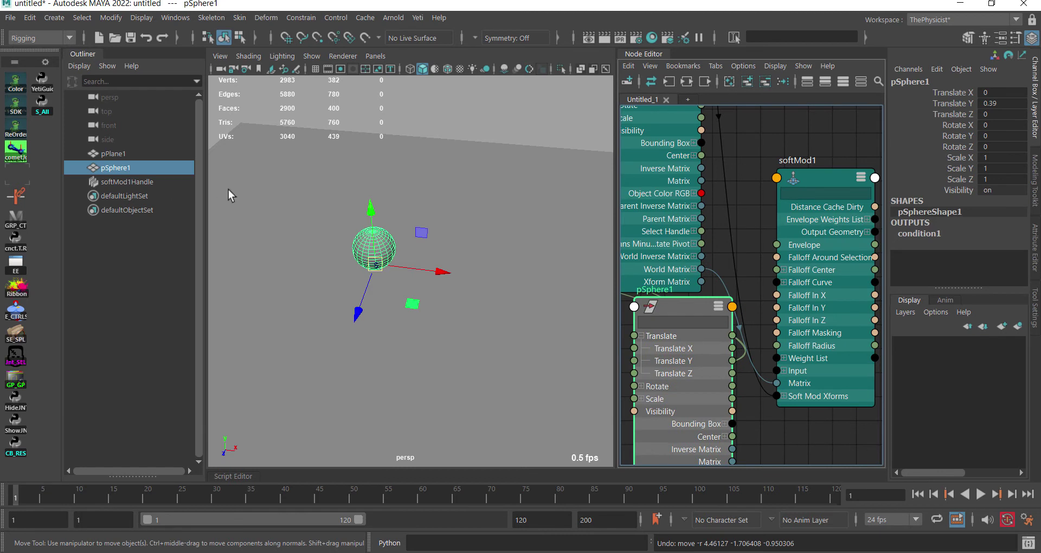
{"action": "left_click_drag", "start_coordinate": [635, 335], "coordinate": [627, 366]}
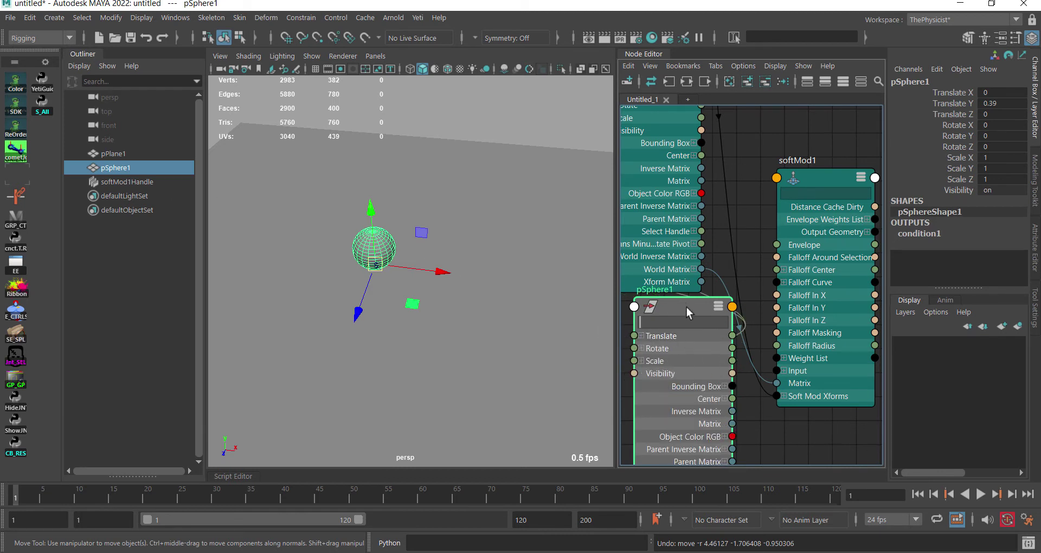
{"action": "left_click_drag", "start_coordinate": [732, 336], "coordinate": [650, 373]}
{"action": "left_click_drag", "start_coordinate": [750, 328], "coordinate": [783, 269]}
{"action": "left_click", "coordinate": [816, 295]}
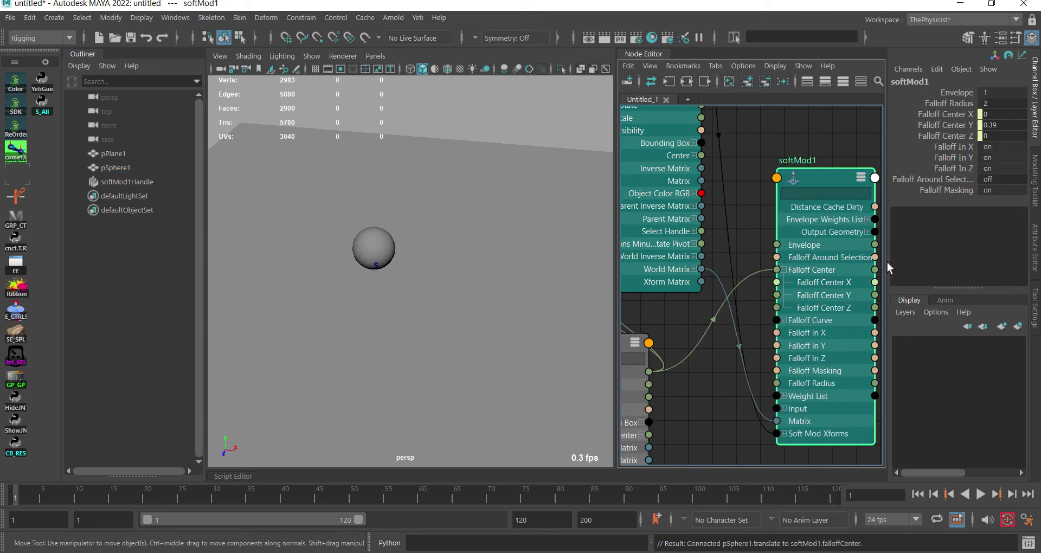
{"action": "scroll", "coordinate": [713, 325], "scroll_direction": "down", "scroll_amount": 3}
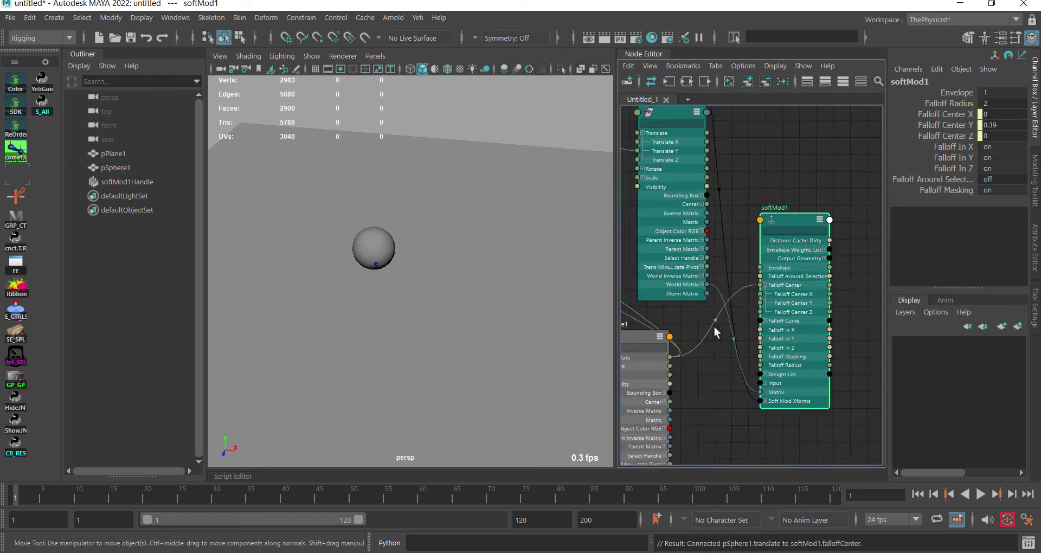
{"action": "left_click", "coordinate": [660, 359]}
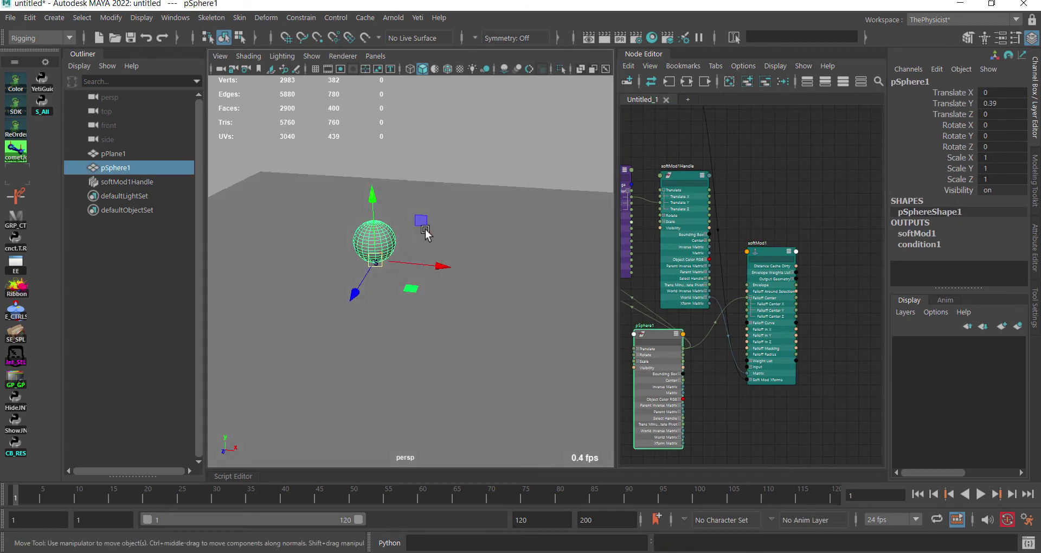
- Test the moving dent, then set softMod1's Falloff Radius to 3
{"action": "left_click_drag", "start_coordinate": [422, 232], "coordinate": [506, 249]}
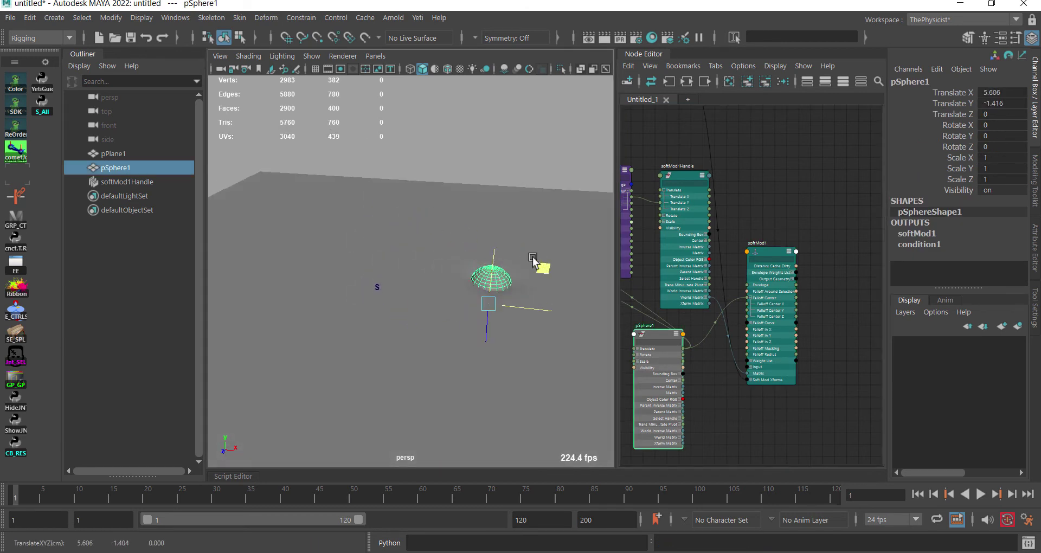
{"action": "left_click", "coordinate": [659, 365]}
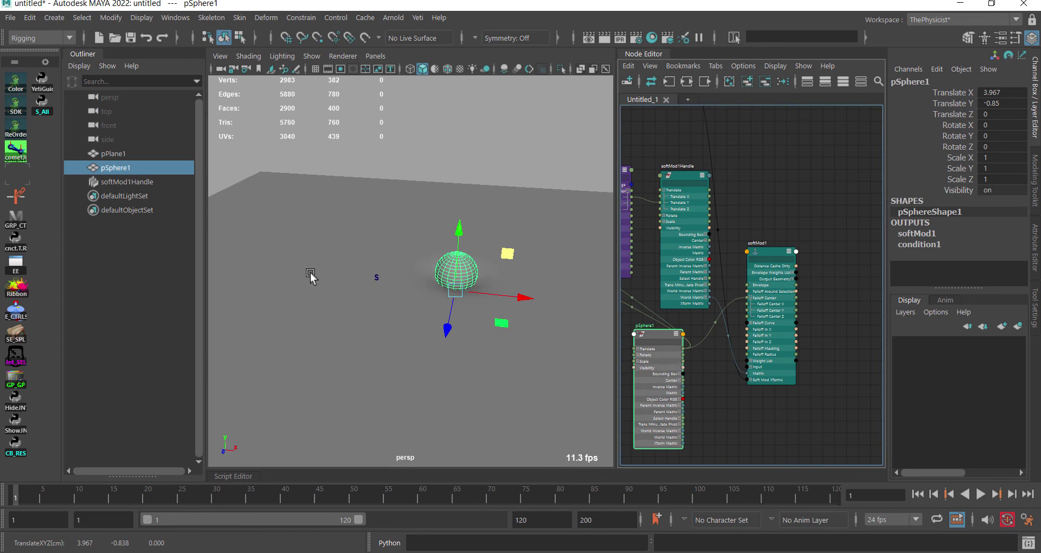
{"action": "left_click", "coordinate": [144, 184]}
{"action": "left_click", "coordinate": [938, 237]}
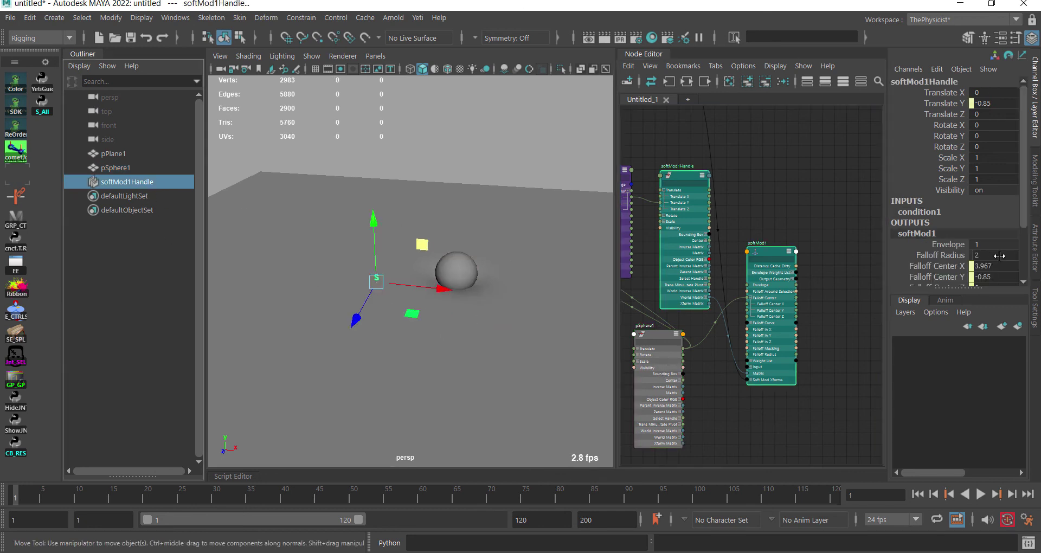
{"action": "key", "text": "Return"}
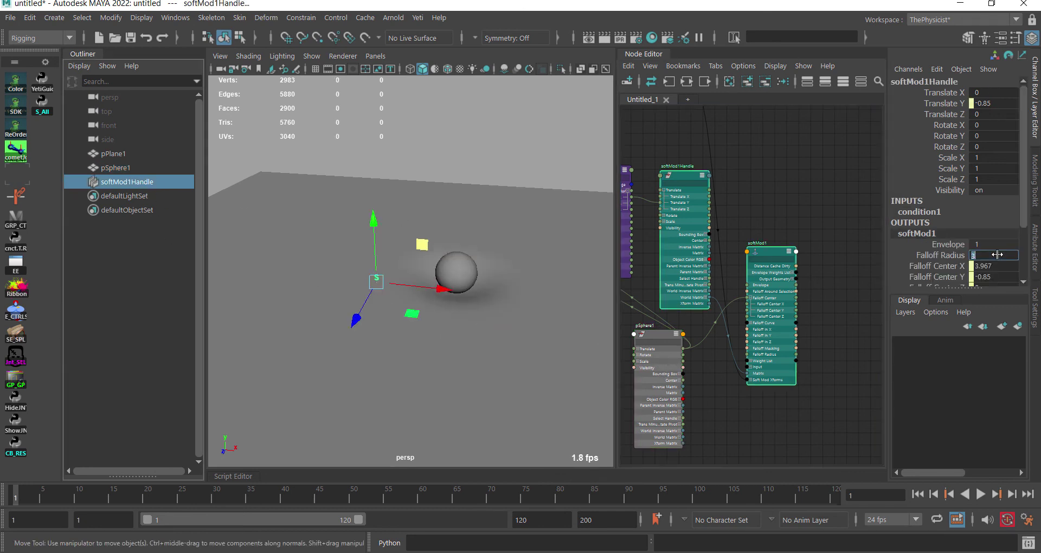
- Slide the sphere across the plane and back to confirm the dent follows
{"action": "scroll", "coordinate": [746, 247], "scroll_direction": "down", "scroll_amount": 3}
{"action": "left_click_drag", "start_coordinate": [713, 318], "coordinate": [640, 271]}
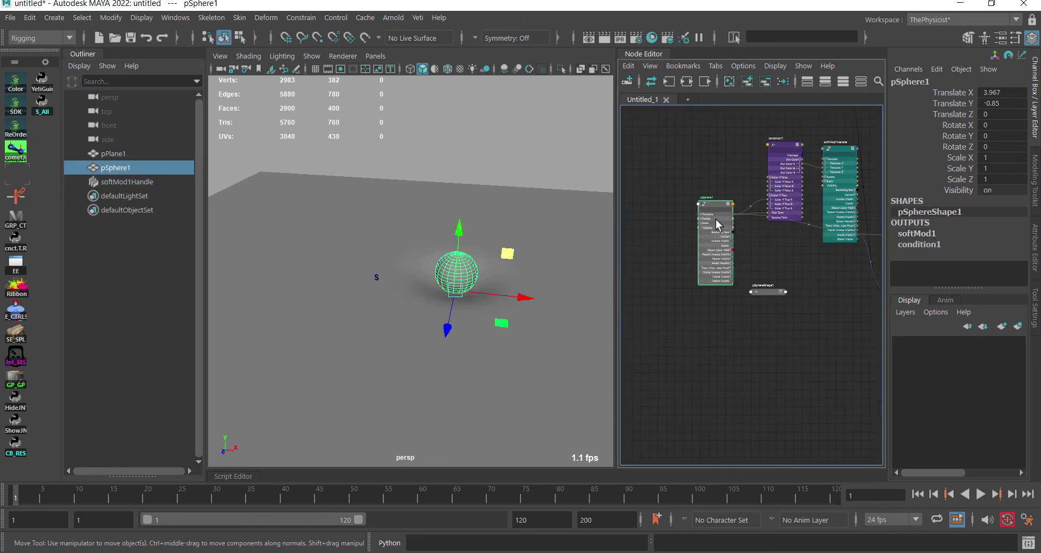
{"action": "left_click_drag", "start_coordinate": [497, 264], "coordinate": [372, 279], "text": "alt"}
{"action": "mouse_move", "coordinate": [465, 279]}
{"action": "left_mouse_down"}
{"action": "mouse_move", "coordinate": [350, 236]}
{"action": "mouse_move", "coordinate": [483, 239]}
{"action": "mouse_move", "coordinate": [423, 247]}
{"action": "mouse_move", "coordinate": [386, 223]}
{"action": "mouse_move", "coordinate": [390, 237]}
{"action": "mouse_move", "coordinate": [456, 236]}
{"action": "mouse_move", "coordinate": [423, 230]}
{"action": "mouse_move", "coordinate": [339, 251]}
{"action": "mouse_move", "coordinate": [428, 233]}
{"action": "mouse_move", "coordinate": [418, 237]}
{"action": "left_mouse_up"}
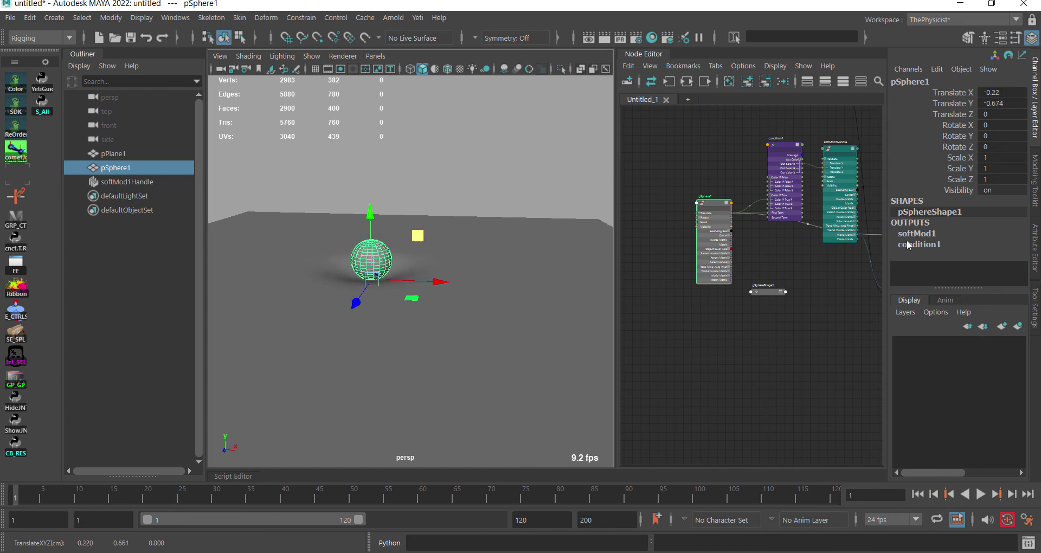
- Rearrange the condition and softMod nodes and remove softMod1 from the graph
{"action": "left_click", "coordinate": [787, 194]}
{"action": "scroll", "coordinate": [786, 176], "scroll_direction": "up", "scroll_amount": 2}
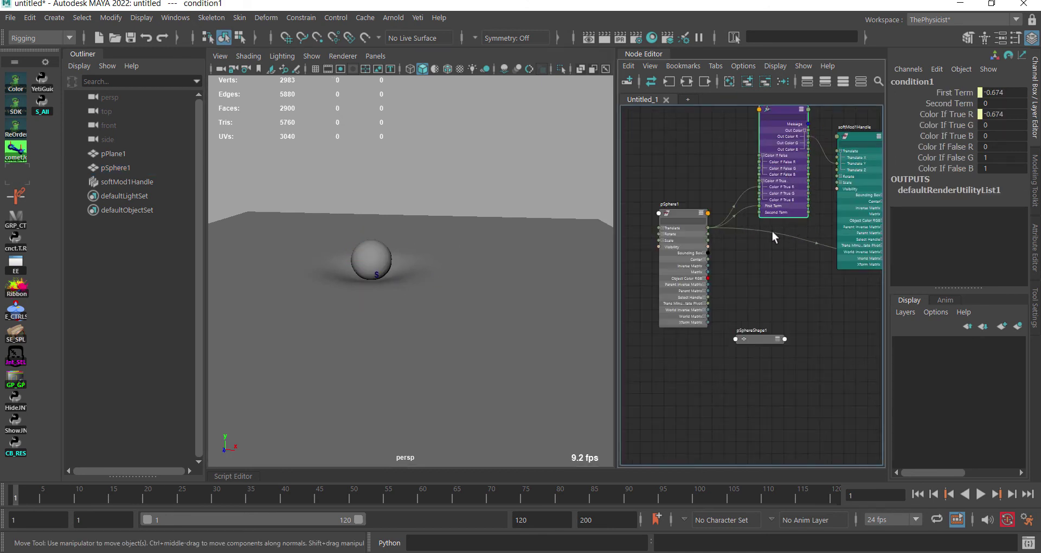
{"action": "scroll", "coordinate": [772, 230], "scroll_direction": "down", "scroll_amount": 3}
{"action": "left_click_drag", "start_coordinate": [675, 155], "coordinate": [704, 173]}
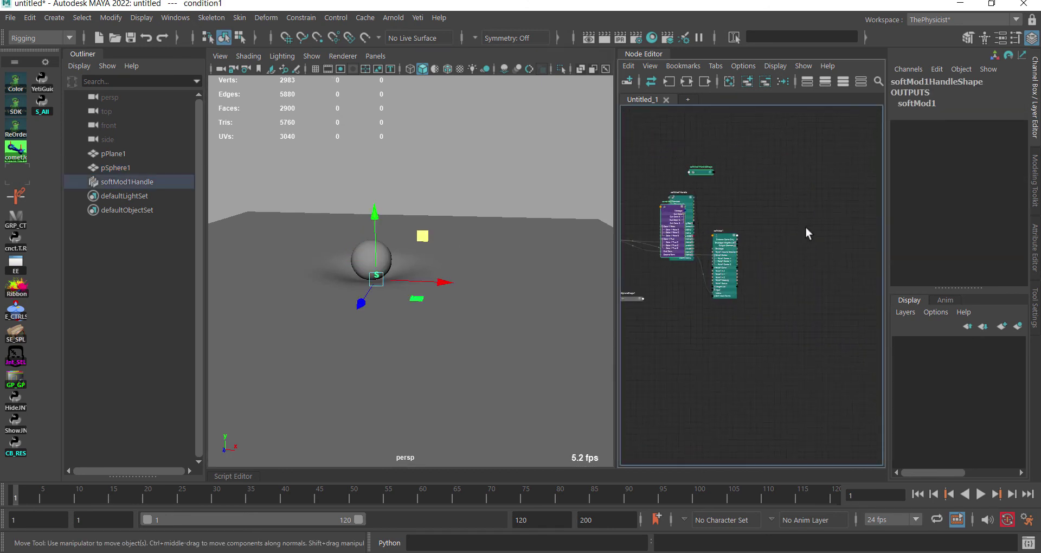
{"action": "left_click_drag", "start_coordinate": [672, 216], "coordinate": [632, 209]}
{"action": "left_click_drag", "start_coordinate": [657, 152], "coordinate": [856, 289]}
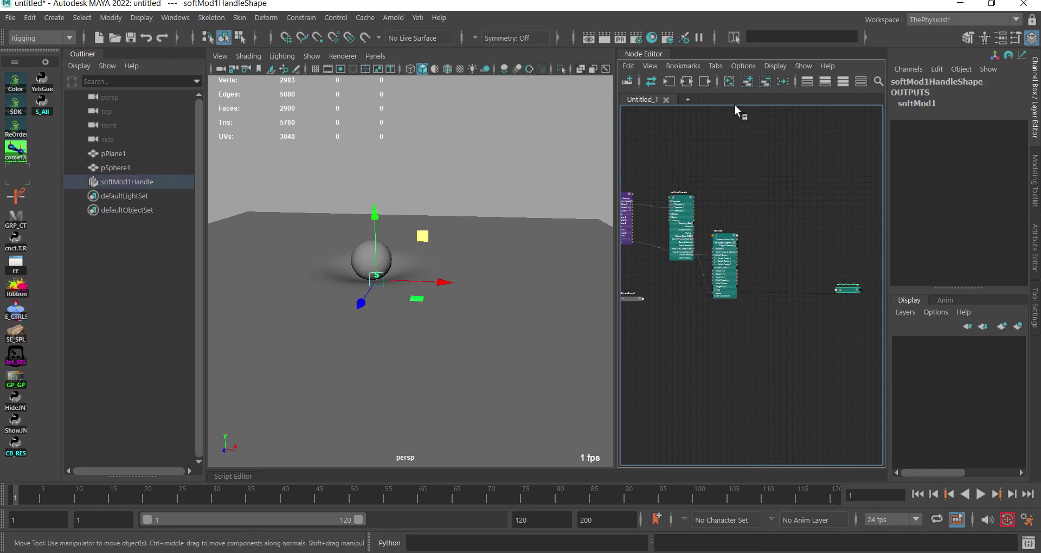
{"action": "left_click_drag", "start_coordinate": [729, 260], "coordinate": [766, 268]}
{"action": "left_click_drag", "start_coordinate": [679, 244], "coordinate": [708, 215]}
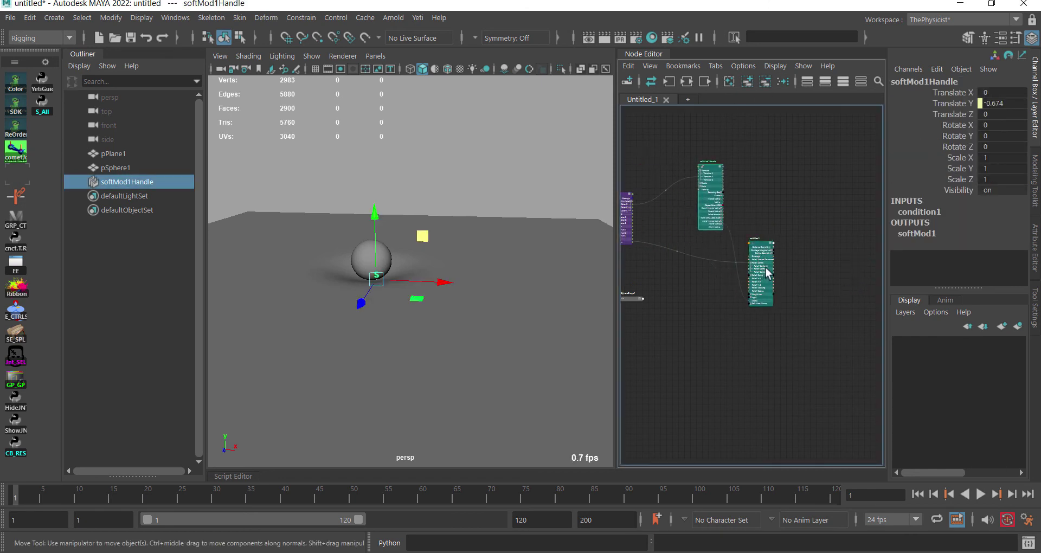
{"action": "left_click_drag", "start_coordinate": [765, 268], "coordinate": [774, 292]}
{"action": "left_click_drag", "start_coordinate": [697, 206], "coordinate": [702, 227]}
{"action": "left_click", "coordinate": [773, 282]}
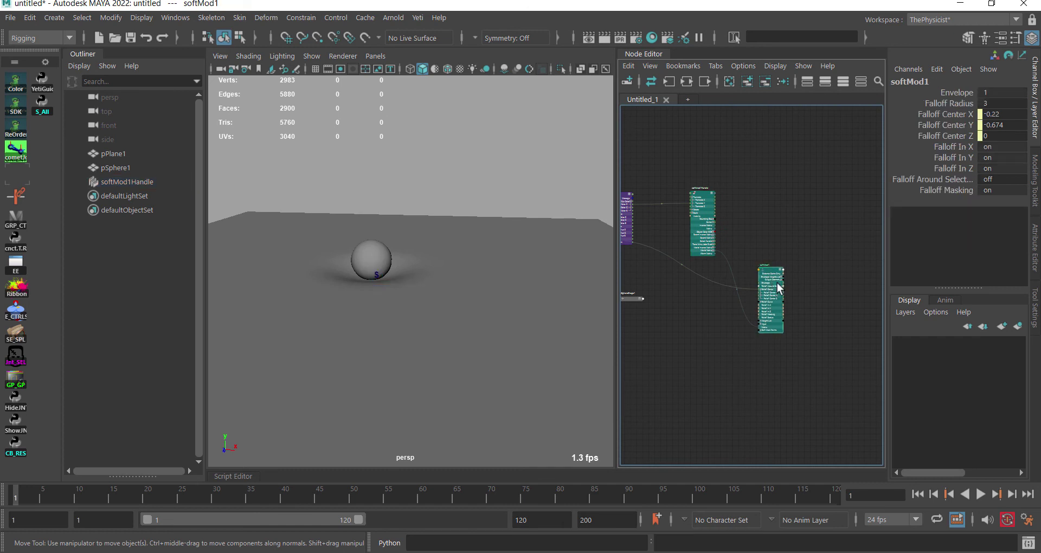
{"action": "left_click", "coordinate": [765, 84]}
{"action": "scroll", "coordinate": [690, 208], "scroll_direction": "up", "scroll_amount": 3}
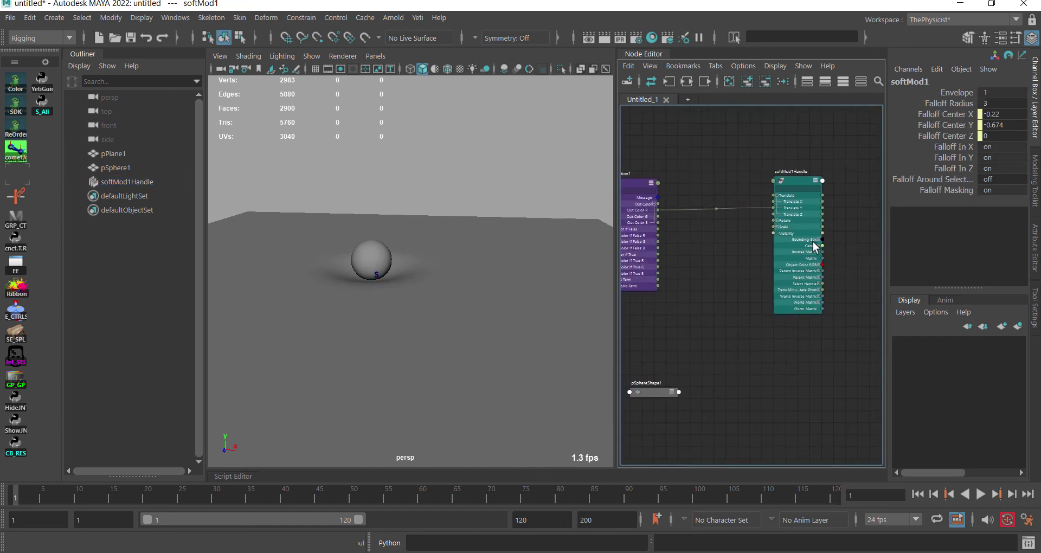
- Create a multiplyDivide node beside softMod1Handle in the Node Editor
{"action": "left_click", "coordinate": [113, 181]}
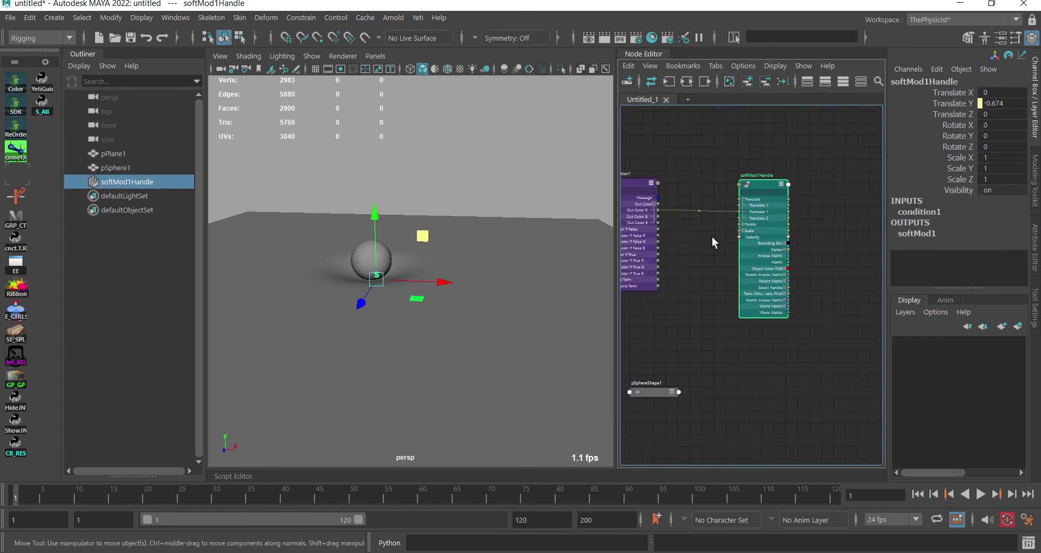
{"action": "scroll", "coordinate": [805, 247], "scroll_direction": "up", "scroll_amount": 3}
{"action": "scroll", "coordinate": [733, 237], "scroll_direction": "down", "scroll_amount": 3}
{"action": "scroll", "coordinate": [760, 222], "scroll_direction": "up", "scroll_amount": 2}
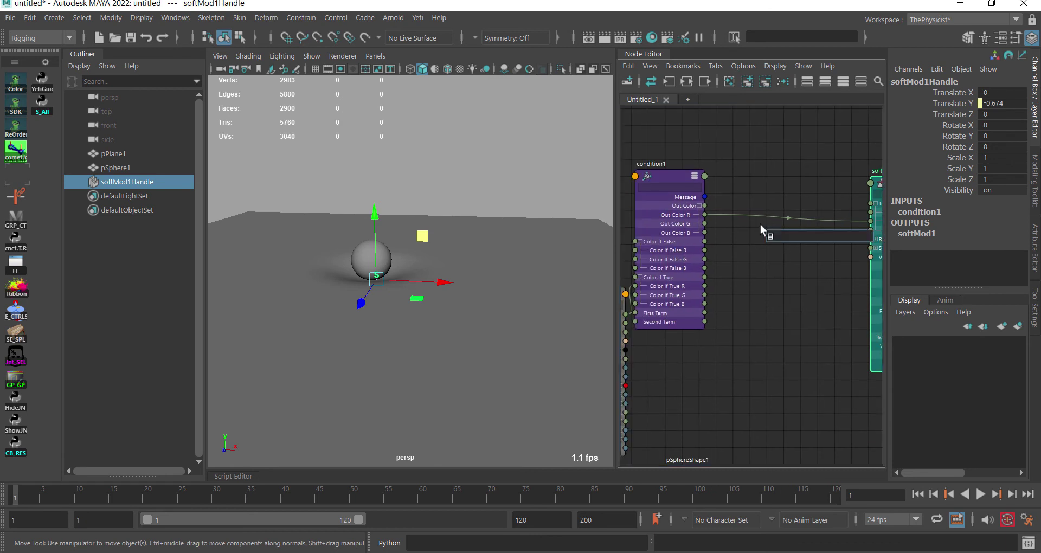
{"action": "type", "text": "multi"}
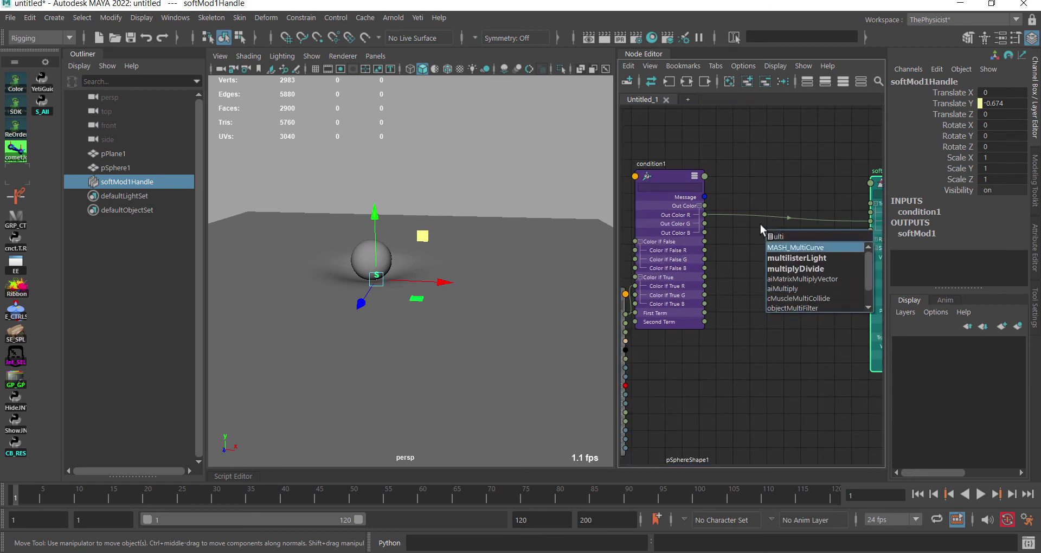
{"action": "key", "text": "Down"}
{"action": "key", "text": "Down"}
{"action": "key", "text": "Return"}
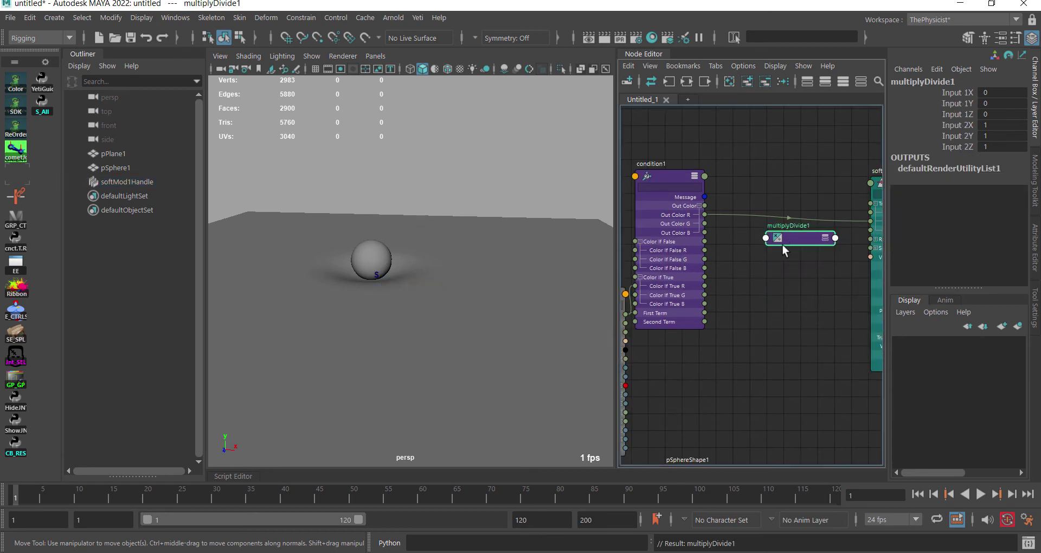
- Feed condition1 Out Color R into multiplyDivide1 Input 1X, and Output X into the handle's Translate Y
{"action": "key", "text": "2"}
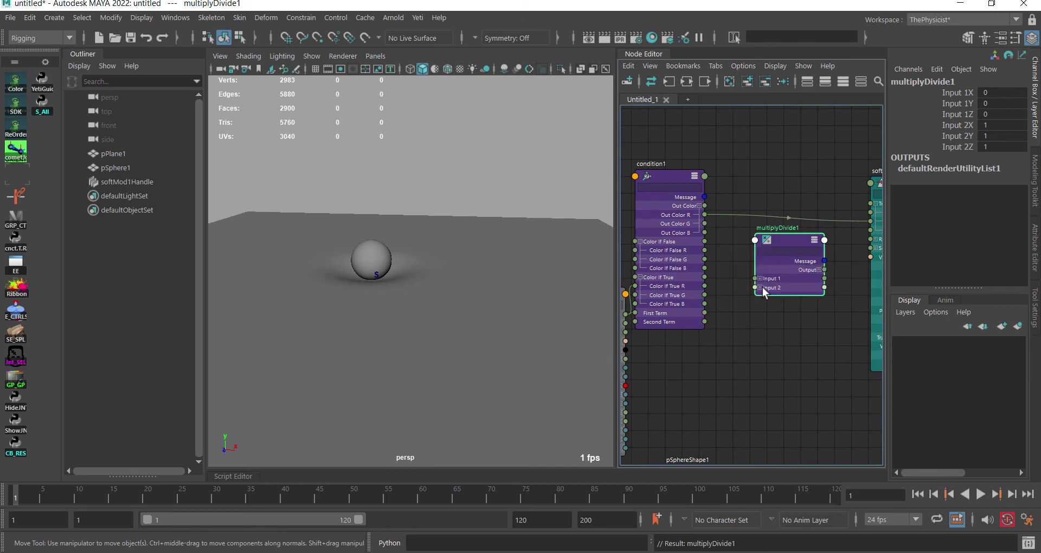
{"action": "left_click", "coordinate": [760, 278]}
{"action": "left_click_drag", "start_coordinate": [755, 288], "coordinate": [703, 214]}
{"action": "left_click", "coordinate": [819, 270]}
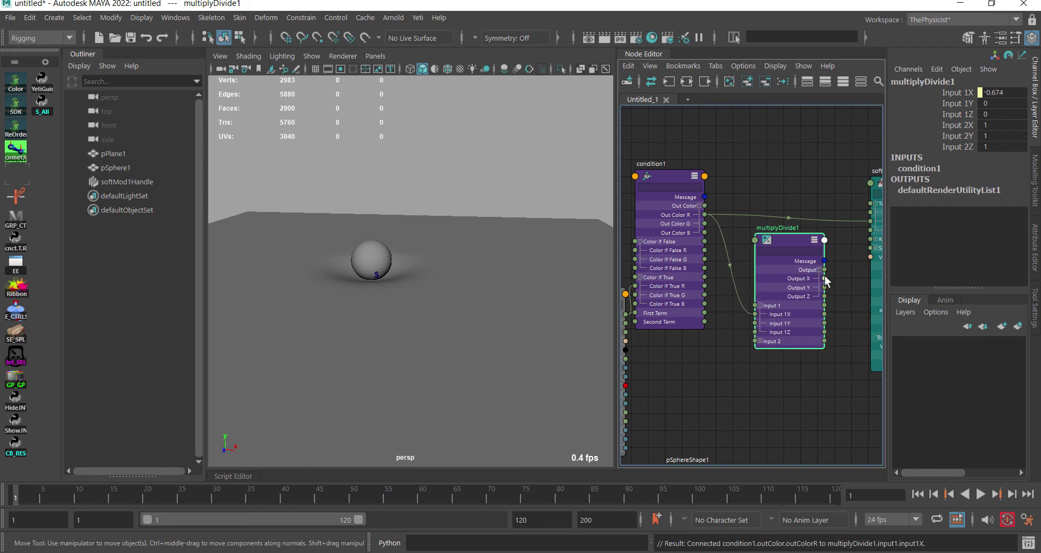
{"action": "left_click_drag", "start_coordinate": [871, 222], "coordinate": [860, 242]}
{"action": "key", "text": "ctrl+a"}
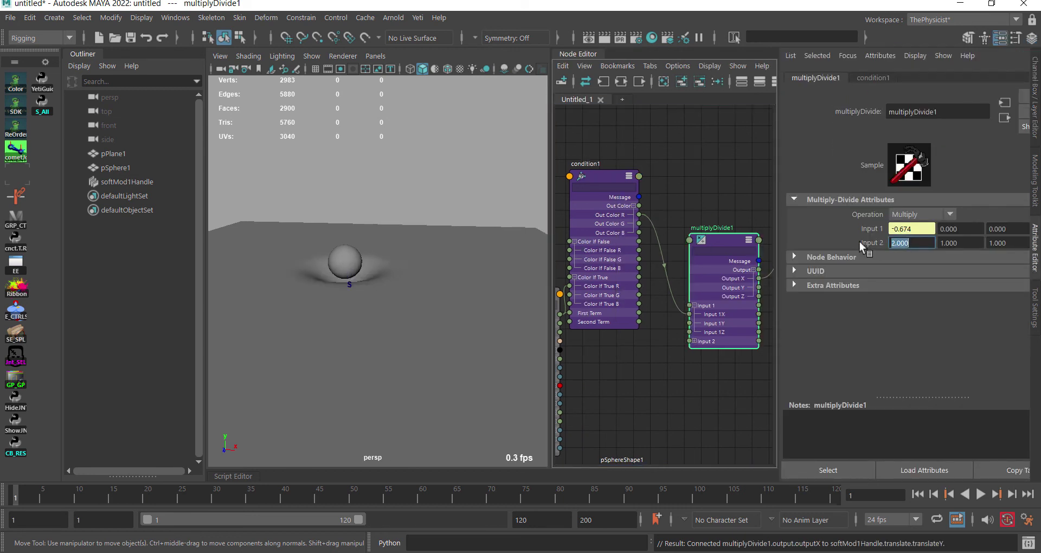
- Move pSphere1 along X, then zoom and orbit the view to inspect the dent
{"action": "scroll", "coordinate": [679, 219], "scroll_direction": "down", "scroll_amount": 5}
{"action": "left_click", "coordinate": [648, 245]}
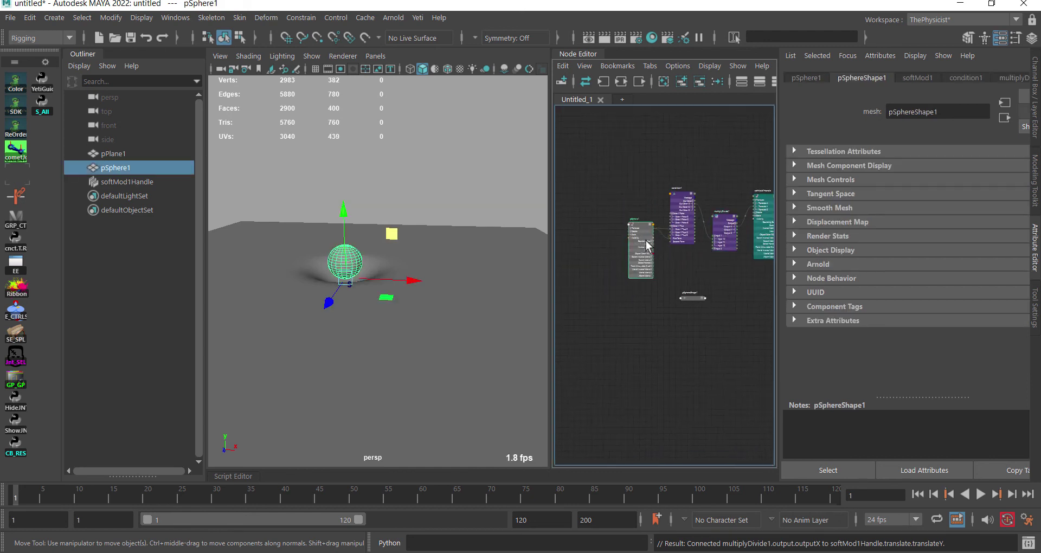
{"action": "mouse_move", "coordinate": [389, 240]}
{"action": "left_mouse_down"}
{"action": "mouse_move", "coordinate": [398, 231]}
{"action": "mouse_move", "coordinate": [387, 236]}
{"action": "left_mouse_up"}
{"action": "scroll", "coordinate": [393, 237], "scroll_direction": "down", "scroll_amount": 2}
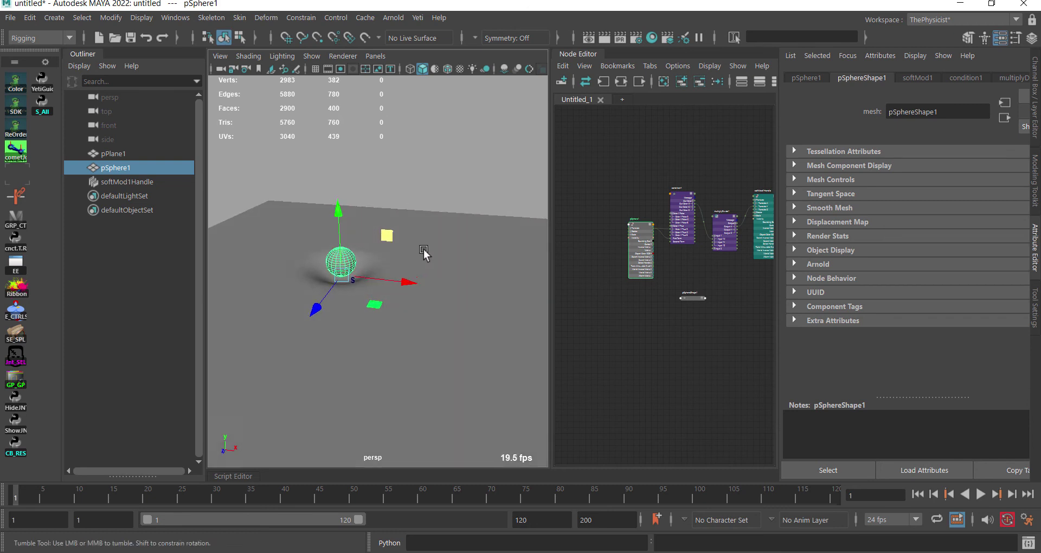
{"action": "scroll", "coordinate": [398, 239], "scroll_direction": "down", "scroll_amount": 2}
{"action": "scroll", "coordinate": [397, 241], "scroll_direction": "down", "scroll_amount": 1}
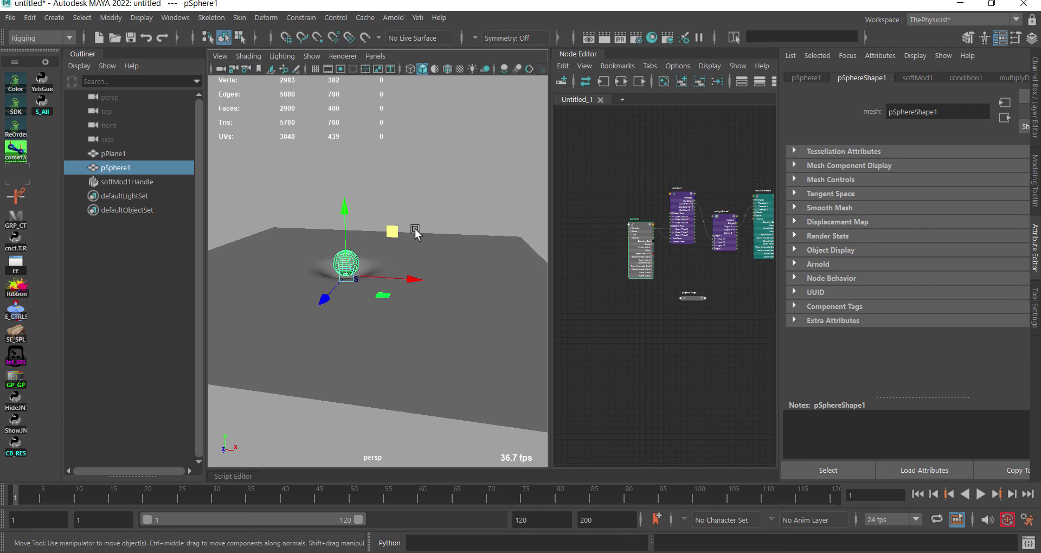
{"action": "left_click_drag", "start_coordinate": [436, 260], "coordinate": [433, 276], "text": "alt"}
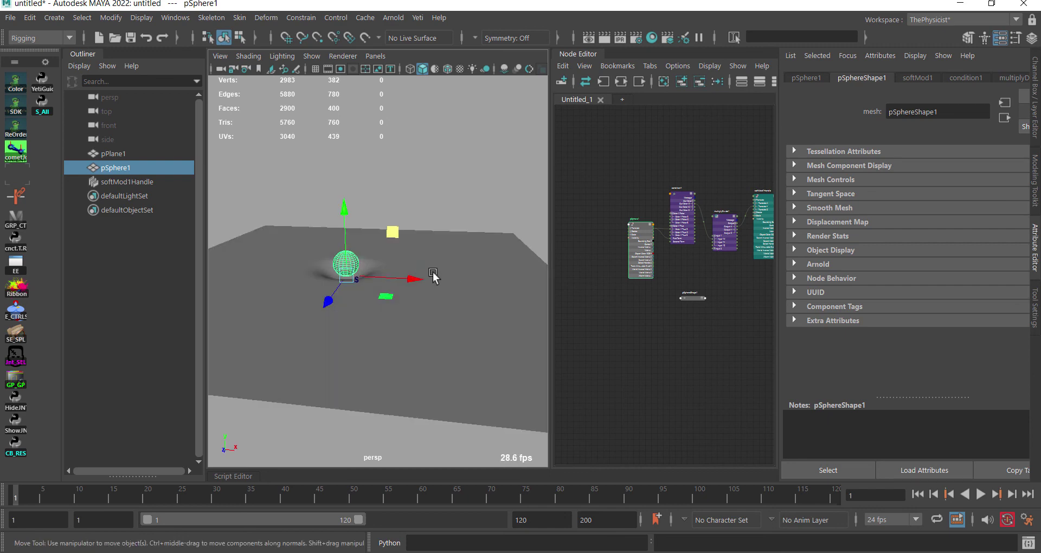
- Lower the plane beneath the sphere and review condition1's Second Term and the sphere's transforms
{"action": "left_click", "coordinate": [458, 301]}
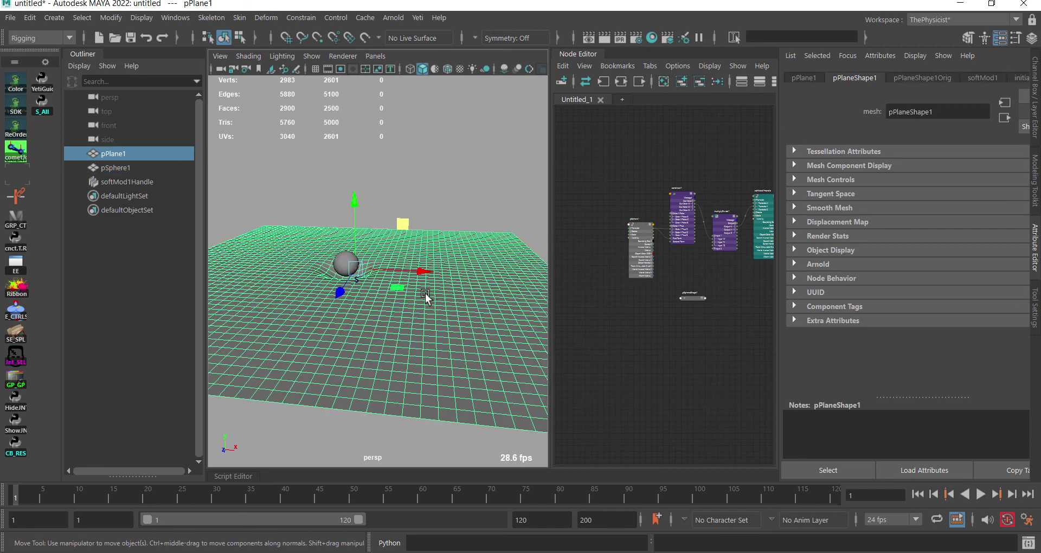
{"action": "mouse_move", "coordinate": [407, 223]}
{"action": "middle_mouse_down"}
{"action": "mouse_move", "coordinate": [412, 238]}
{"action": "mouse_move", "coordinate": [388, 254]}
{"action": "mouse_move", "coordinate": [420, 227]}
{"action": "mouse_move", "coordinate": [448, 230]}
{"action": "mouse_move", "coordinate": [428, 221]}
{"action": "mouse_move", "coordinate": [395, 233]}
{"action": "middle_mouse_up"}
{"action": "left_click", "coordinate": [347, 263]}
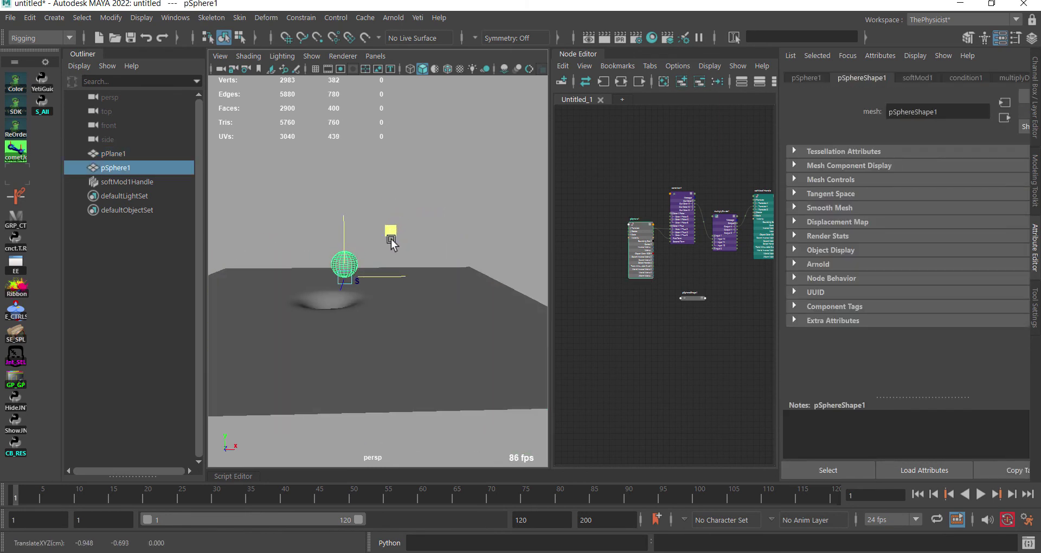
{"action": "mouse_move", "coordinate": [391, 232]}
{"action": "left_mouse_down", "text": "alt"}
{"action": "mouse_move", "coordinate": [360, 239]}
{"action": "mouse_move", "coordinate": [356, 251]}
{"action": "left_mouse_up", "text": "alt"}
{"action": "left_click_drag", "start_coordinate": [373, 298], "coordinate": [403, 278], "text": "alt"}
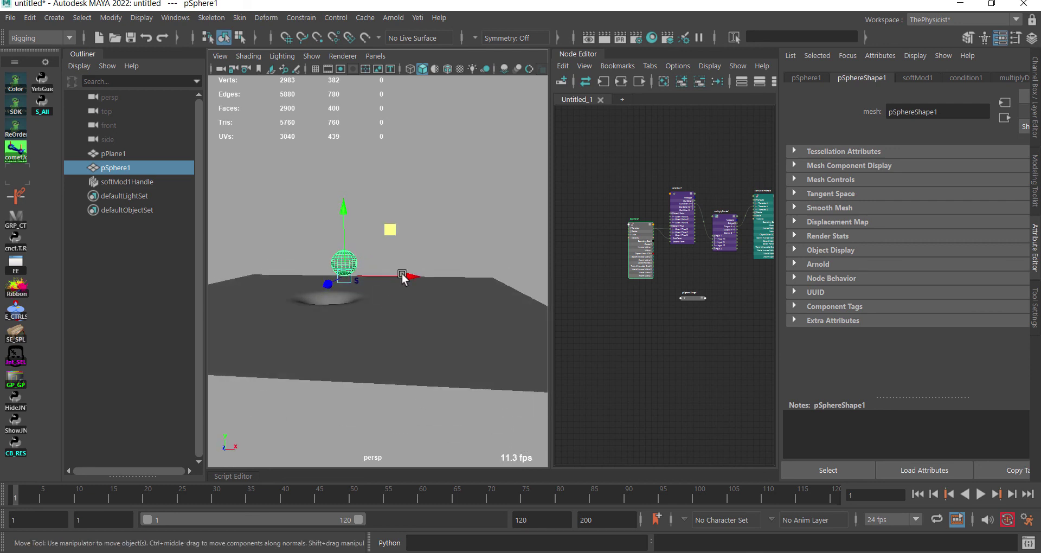
{"action": "left_click", "coordinate": [684, 223]}
{"action": "left_click", "coordinate": [923, 228]}
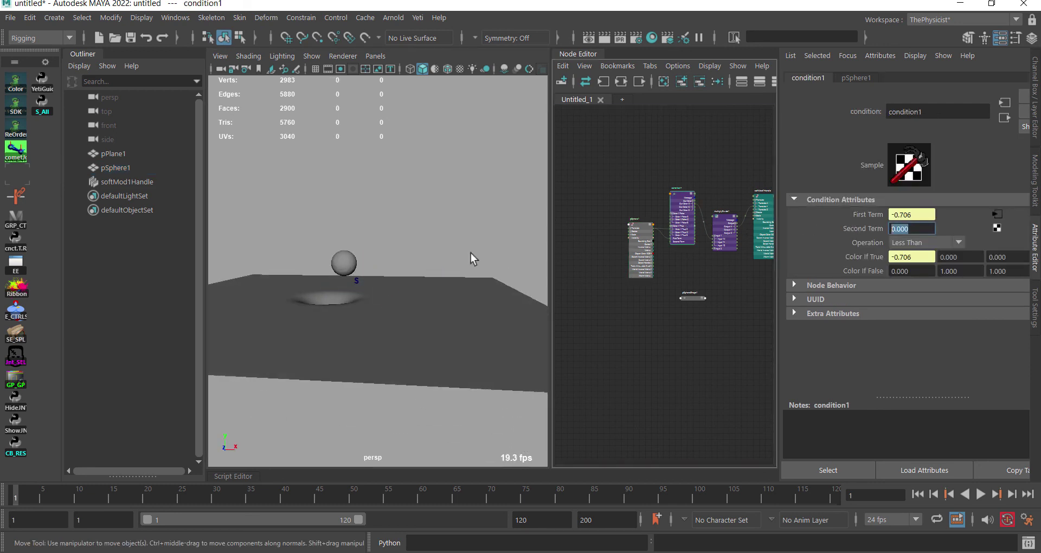
{"action": "left_click", "coordinate": [343, 263]}
{"action": "key", "text": "ctrl+a"}
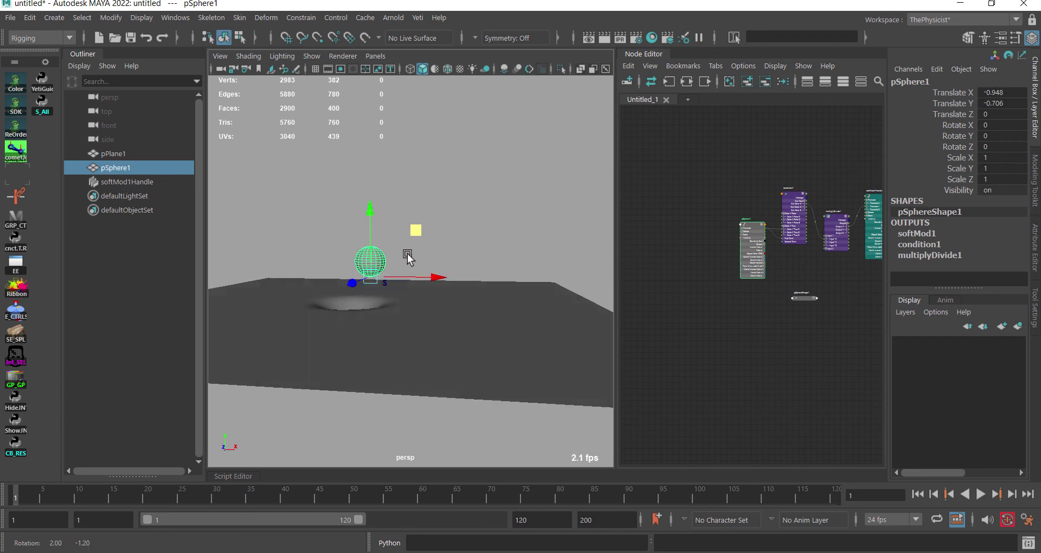
- Set the plane's Translate X and Y to 0, then move the sphere across it
{"action": "left_click", "coordinate": [456, 248]}
{"action": "left_click", "coordinate": [759, 232]}
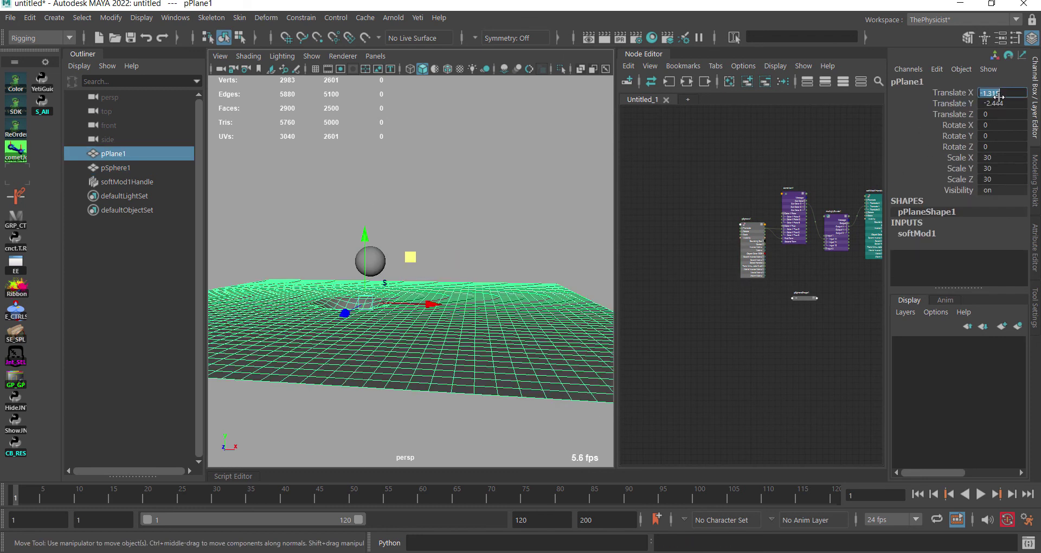
{"action": "left_click_drag", "start_coordinate": [1006, 103], "coordinate": [1001, 92]}
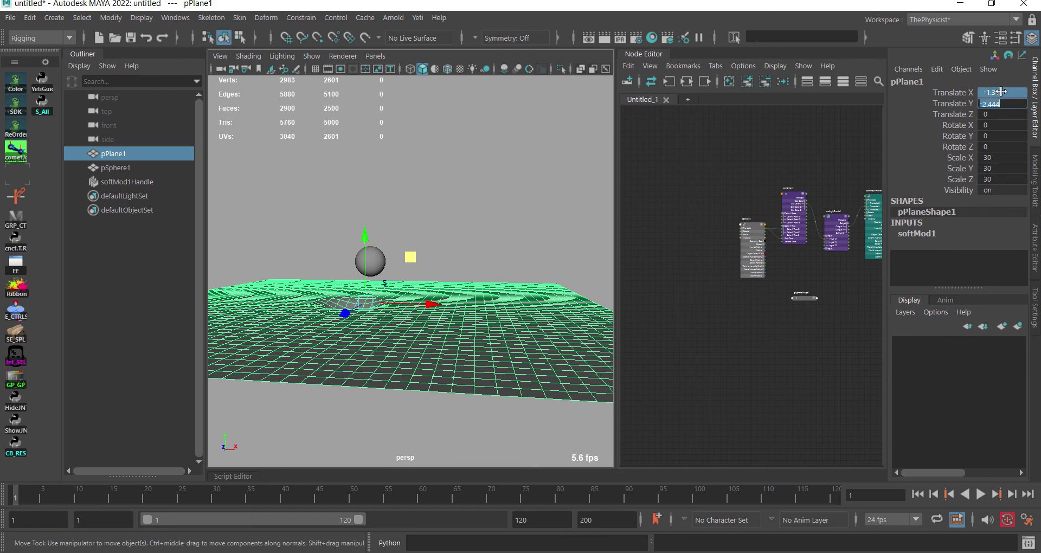
{"action": "type", "text": "0"}
{"action": "key", "text": "Return"}
{"action": "left_click", "coordinate": [448, 161]}
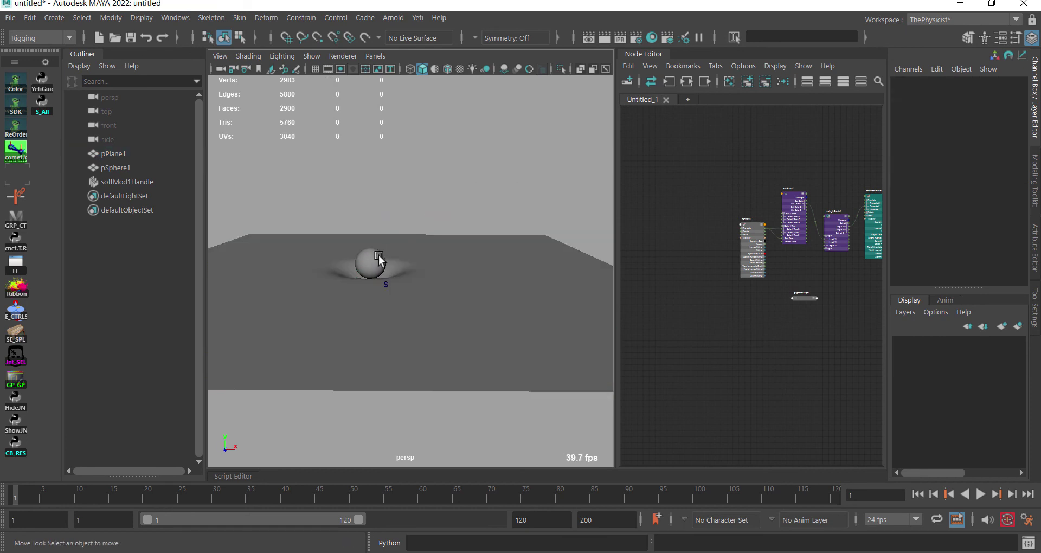
{"action": "left_click", "coordinate": [369, 254]}
{"action": "mouse_move", "coordinate": [426, 224]}
{"action": "left_mouse_down"}
{"action": "mouse_move", "coordinate": [342, 228]}
{"action": "mouse_move", "coordinate": [401, 213]}
{"action": "mouse_move", "coordinate": [522, 229]}
{"action": "mouse_move", "coordinate": [546, 213]}
{"action": "mouse_move", "coordinate": [562, 275]}
{"action": "mouse_move", "coordinate": [506, 205]}
{"action": "mouse_move", "coordinate": [355, 210]}
{"action": "mouse_move", "coordinate": [423, 213]}
{"action": "mouse_move", "coordinate": [401, 232]}
{"action": "mouse_move", "coordinate": [430, 241]}
{"action": "mouse_move", "coordinate": [529, 244]}
{"action": "mouse_move", "coordinate": [603, 228]}
{"action": "mouse_move", "coordinate": [456, 253]}
{"action": "mouse_move", "coordinate": [477, 260]}
{"action": "left_mouse_up"}
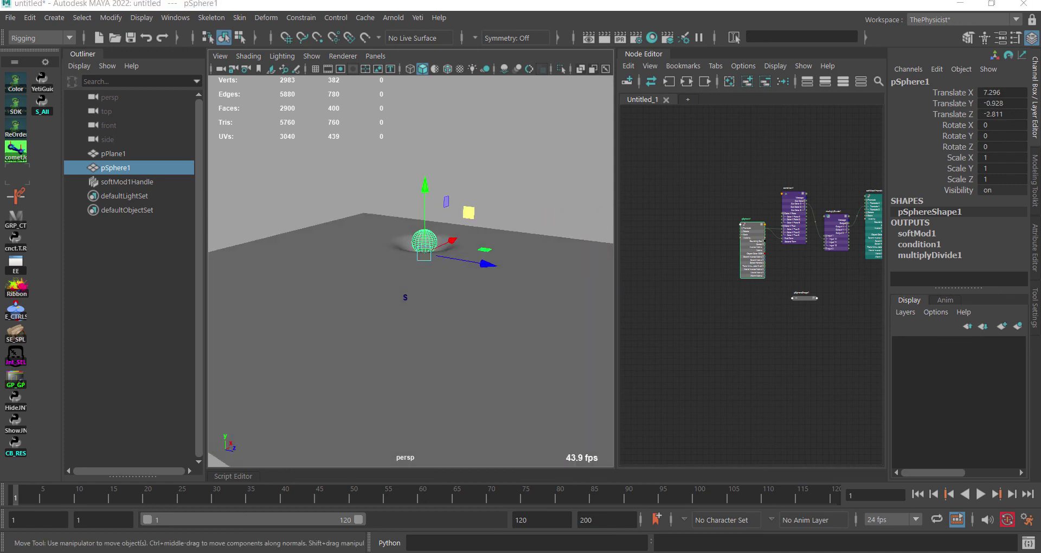